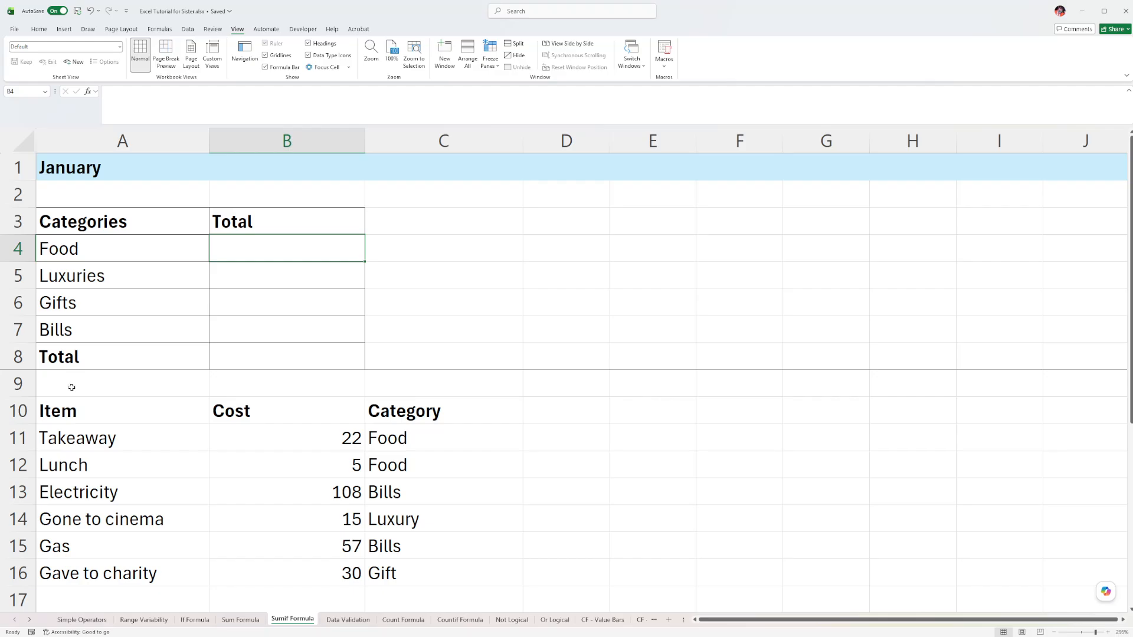
Examine the January expense list's items, costs and categories, and the category summary with its empty total cells
left_click(71, 386)
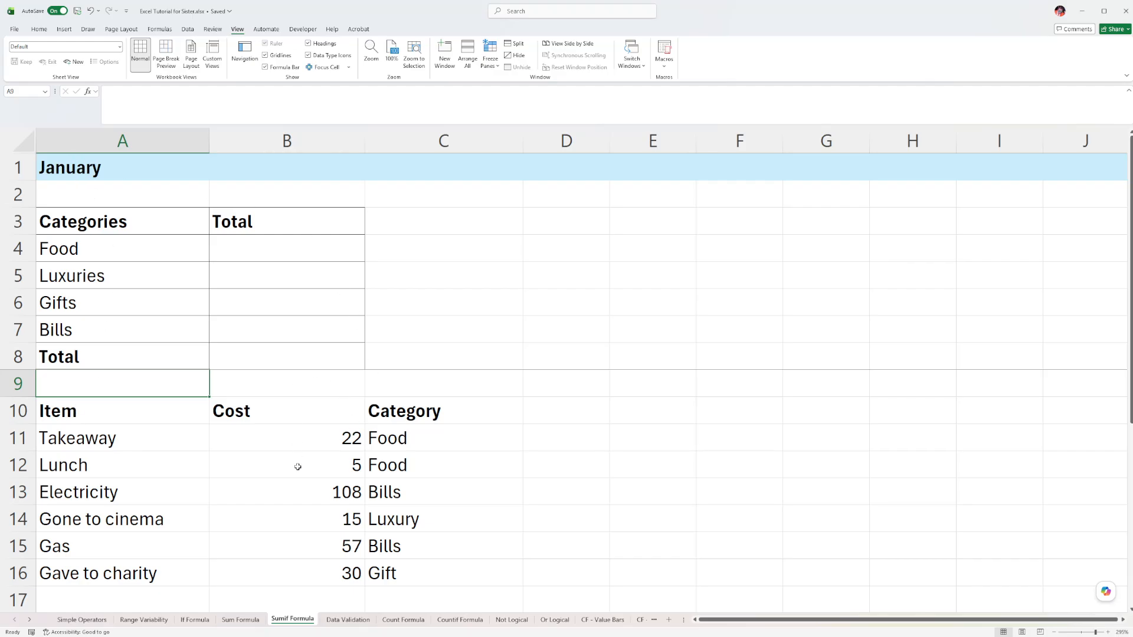
left_click_drag(76, 437, 367, 573)
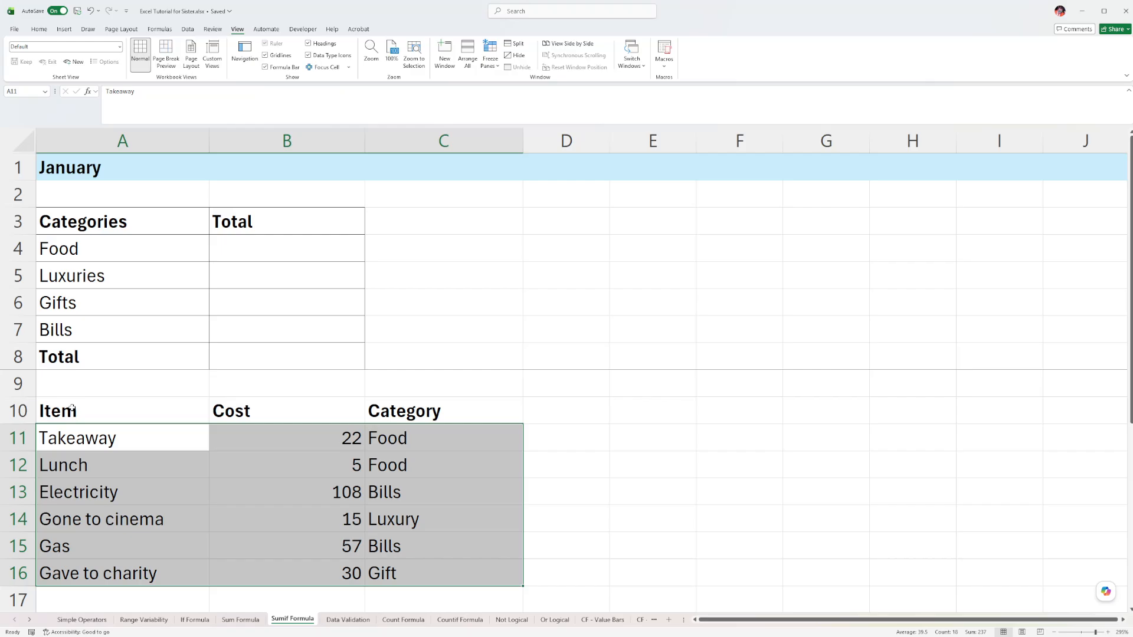
left_click(294, 417)
left_click(443, 410)
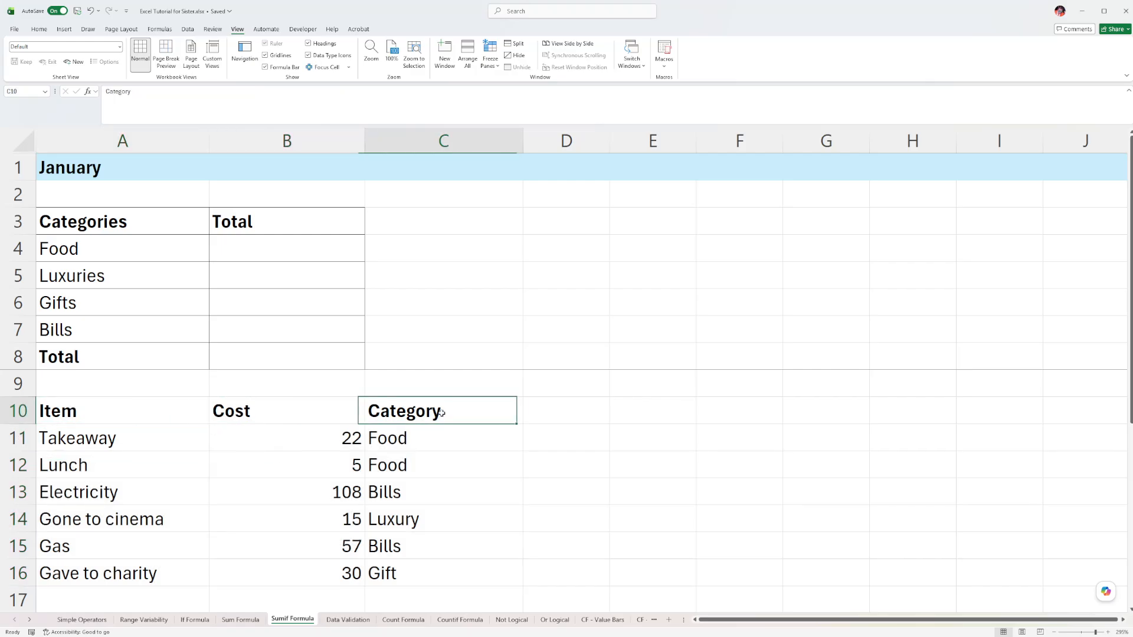
left_click_drag(412, 437, 405, 565)
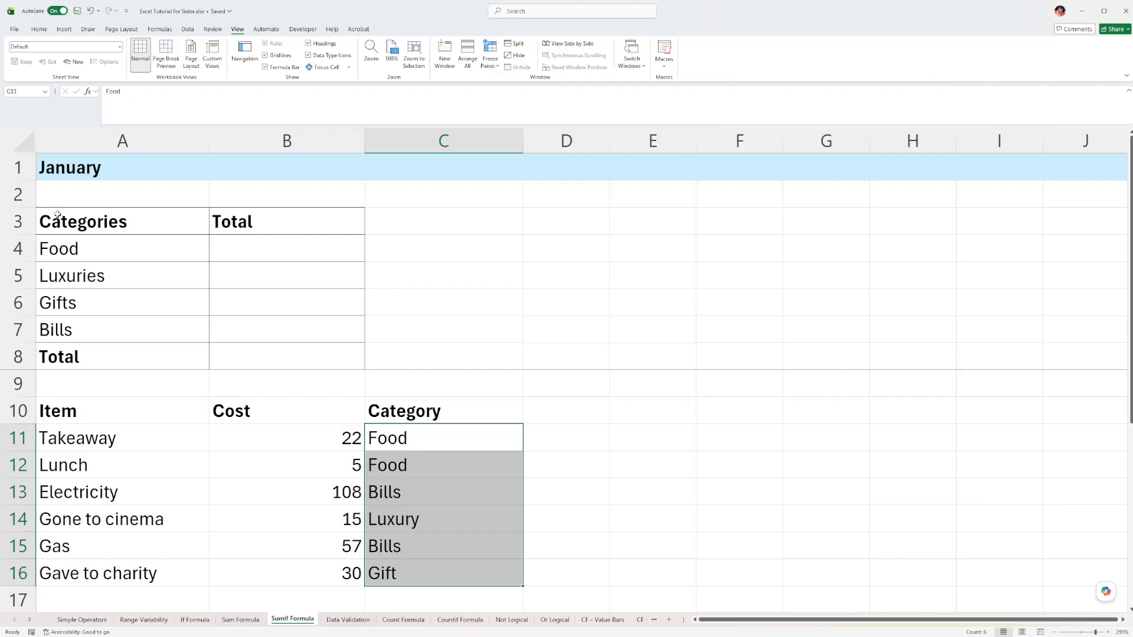
left_click_drag(71, 247, 72, 332)
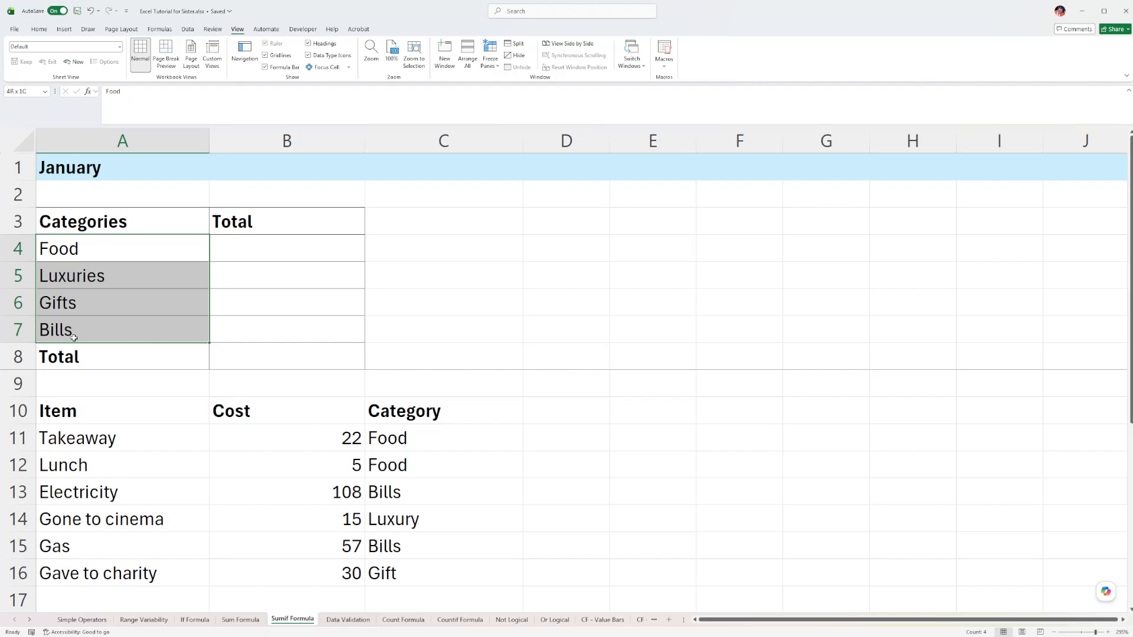
left_click(66, 249)
key("Down")
key("Down")
key("Down")
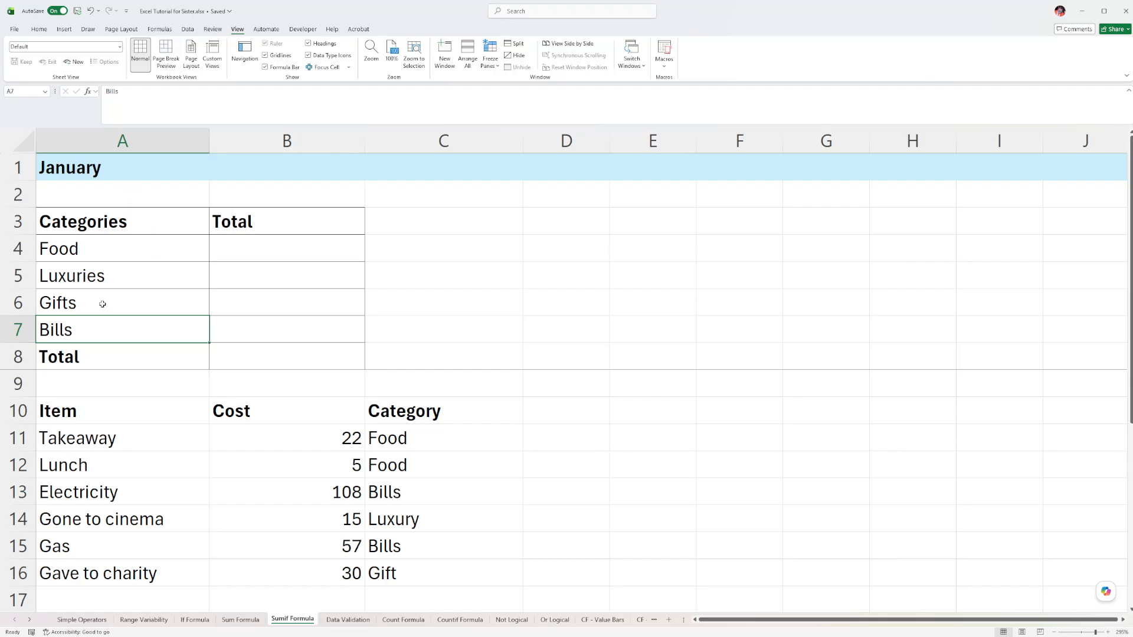
left_click_drag(304, 243, 305, 324)
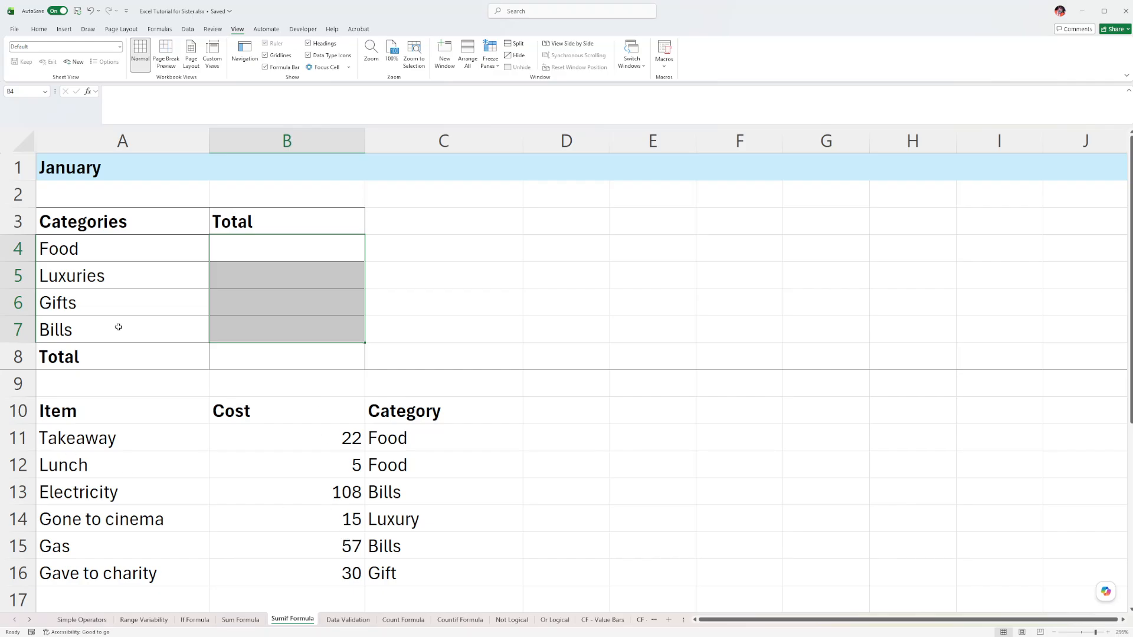
left_click(262, 241)
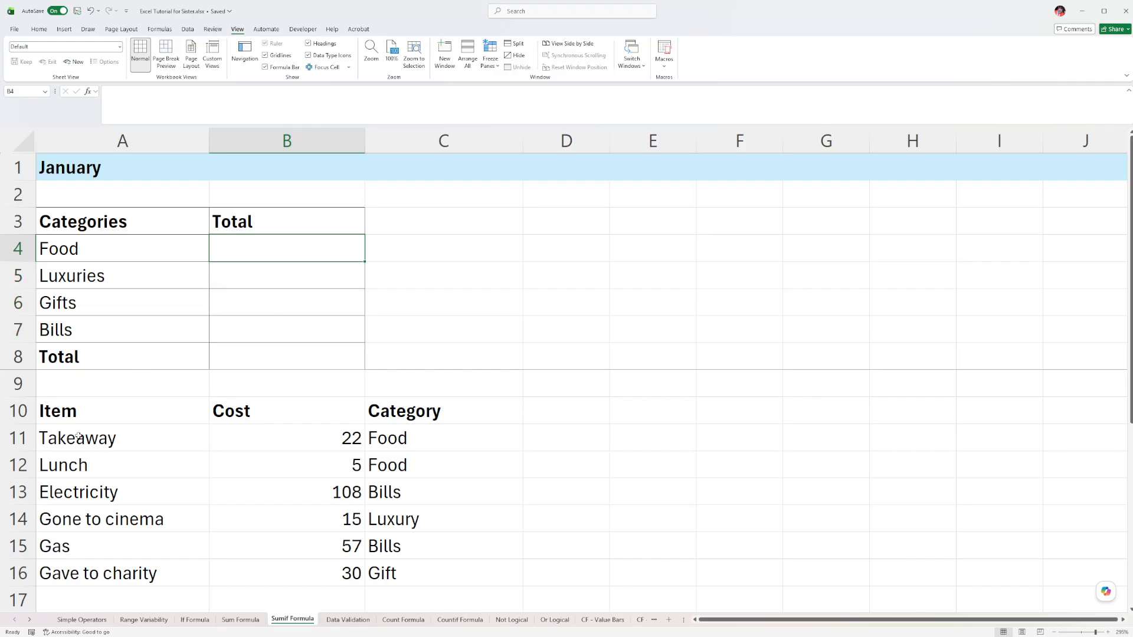
Check how the expense rows scroll beneath the frozen category summary in rows 1 to 8
scroll(78, 436, "down", 4)
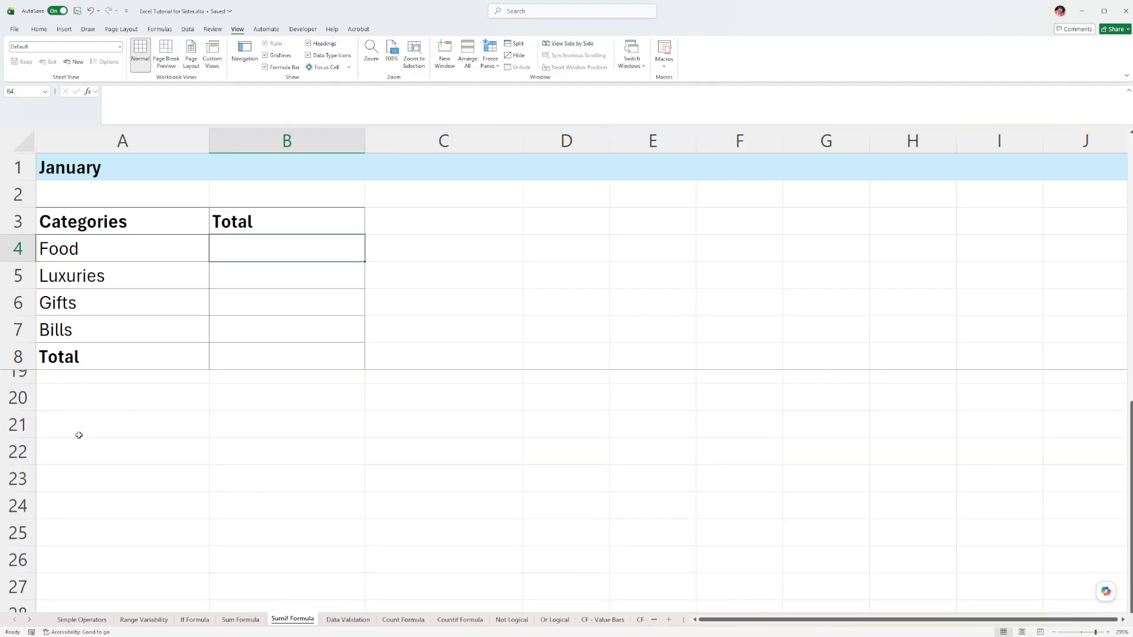
scroll(83, 307, "up", 4)
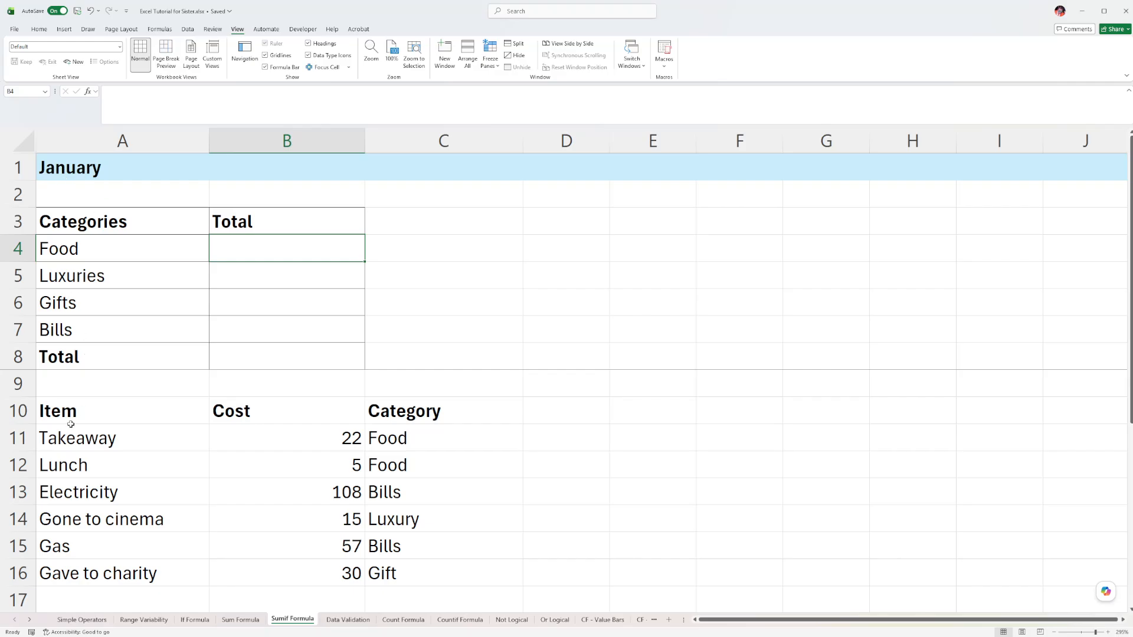
left_click(55, 383)
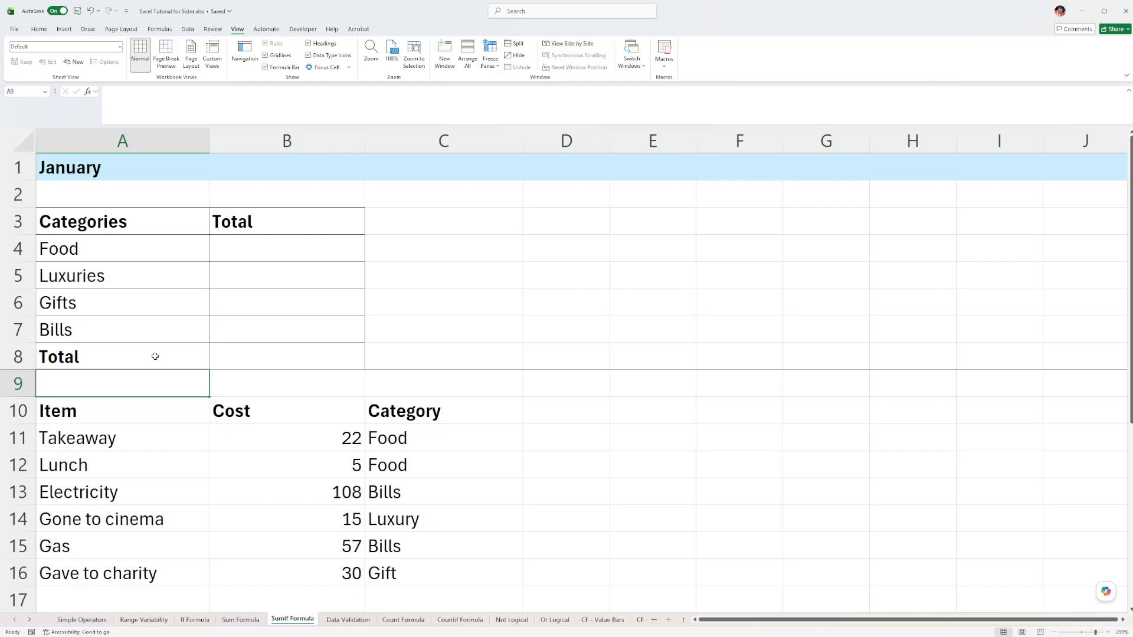
scroll(224, 504, "down", 4)
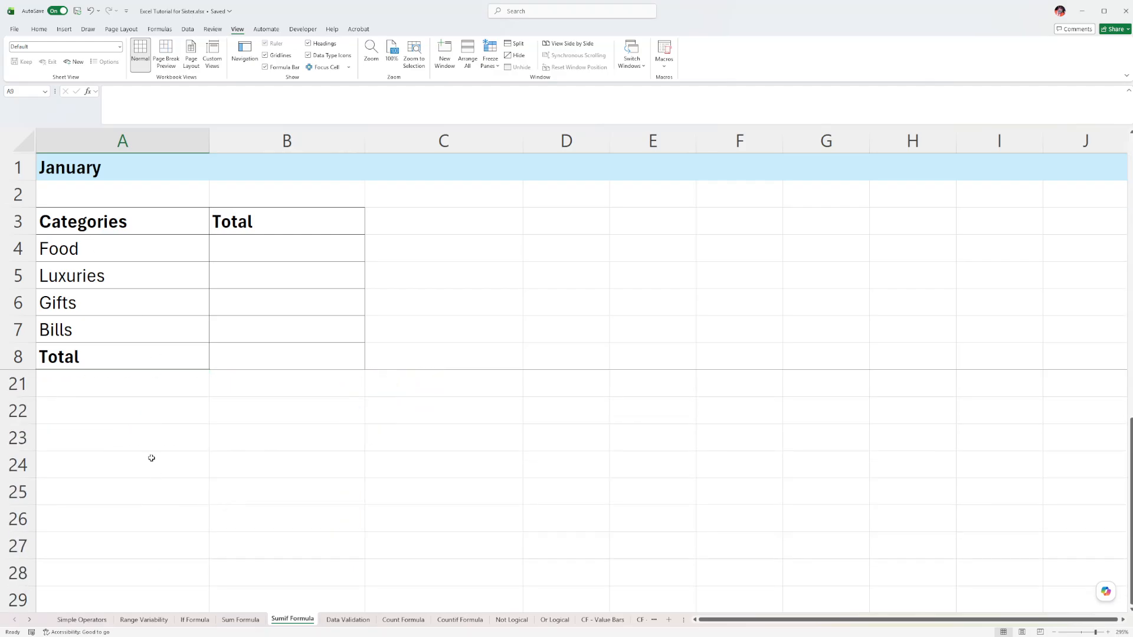
left_click(159, 495)
scroll(181, 411, "up", 4)
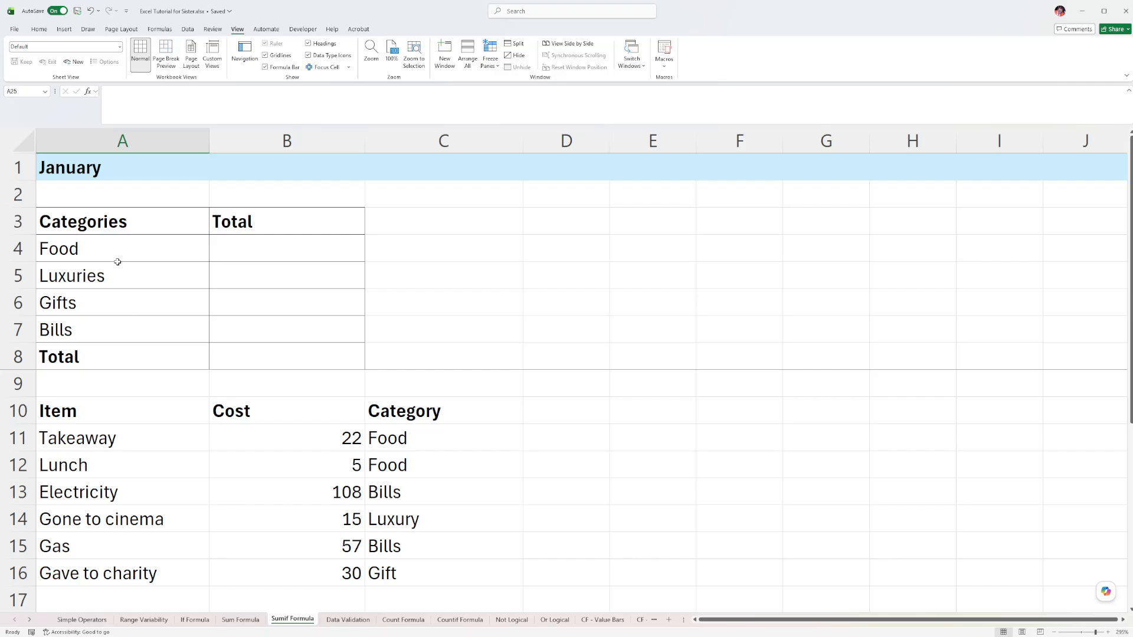
left_click_drag(73, 221, 86, 348)
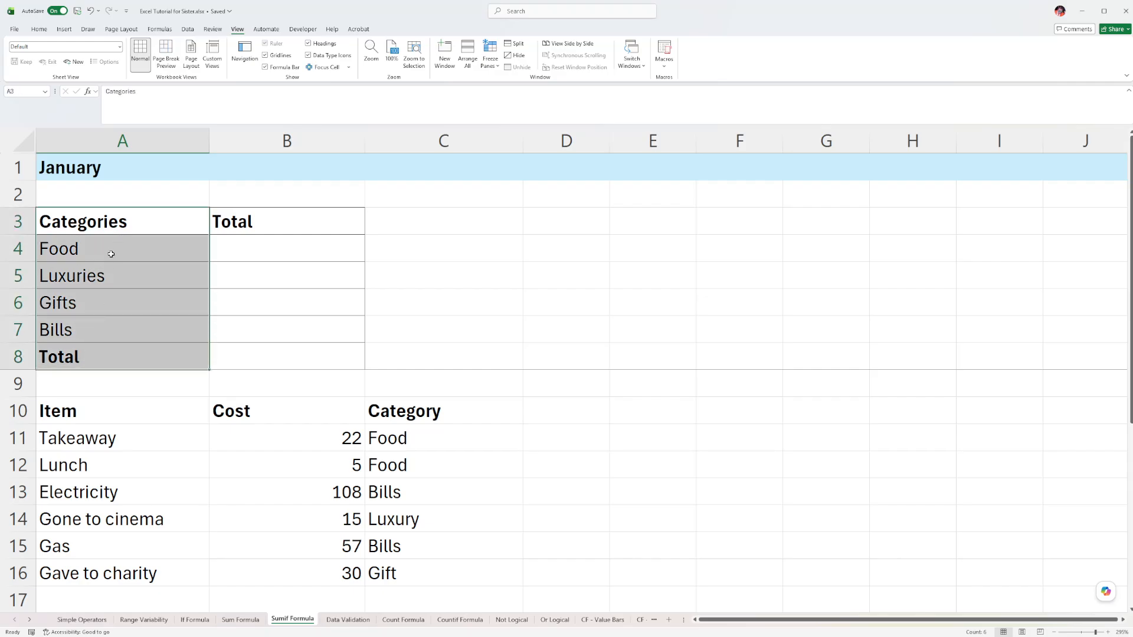
Unfreeze the panes and check how the sheet scrolls without the fixed category summary
left_click(71, 393)
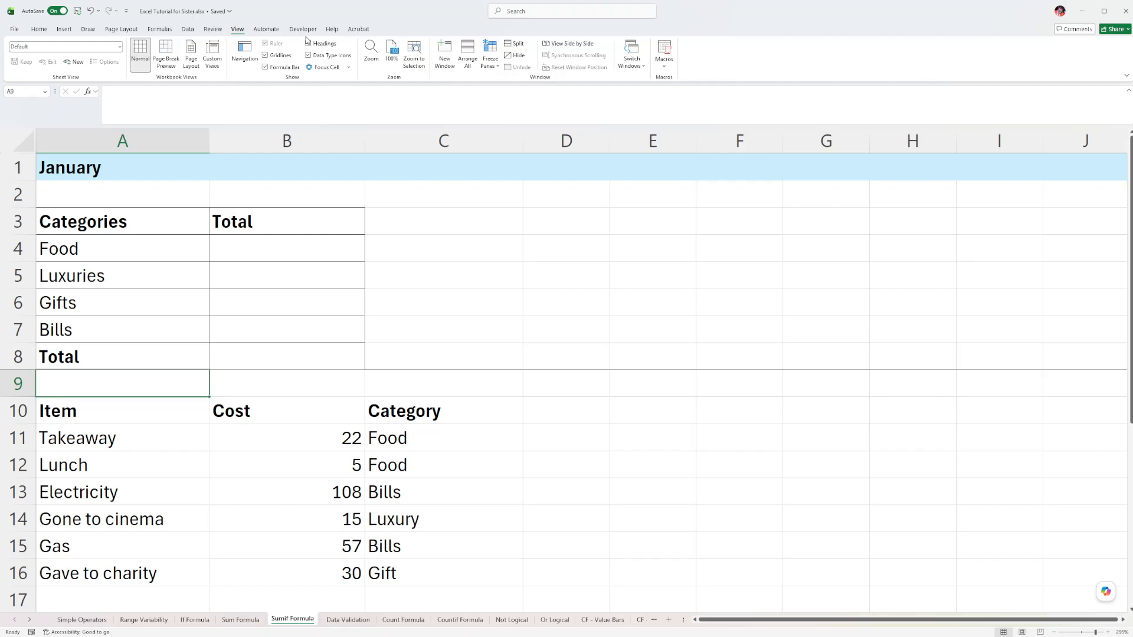
scroll(213, 494, "down", 1)
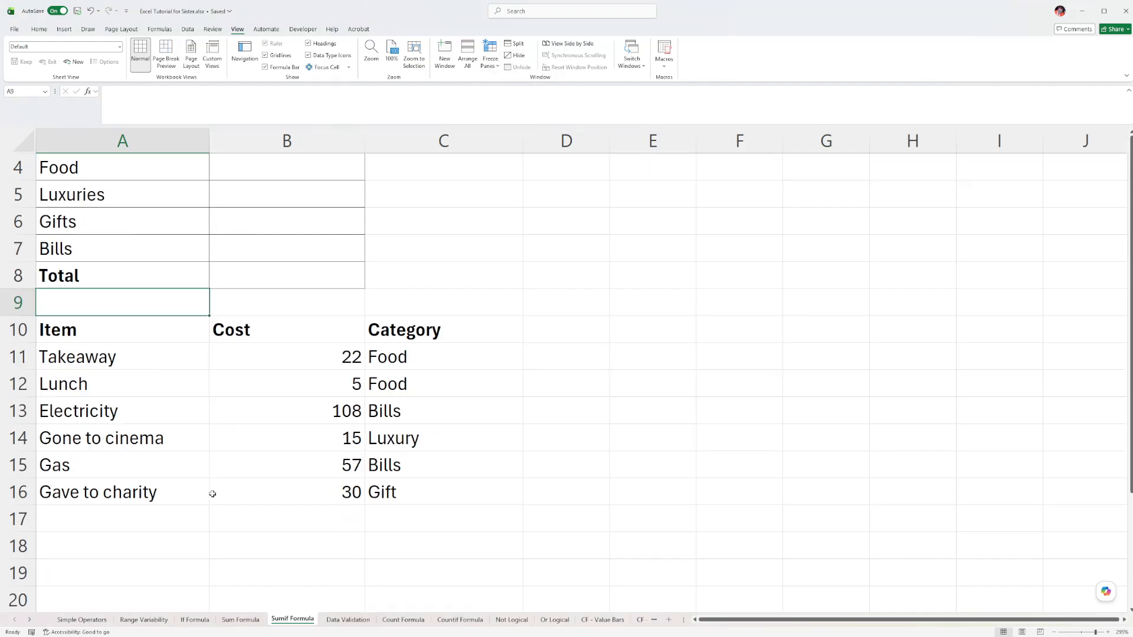
scroll(212, 493, "down", 14)
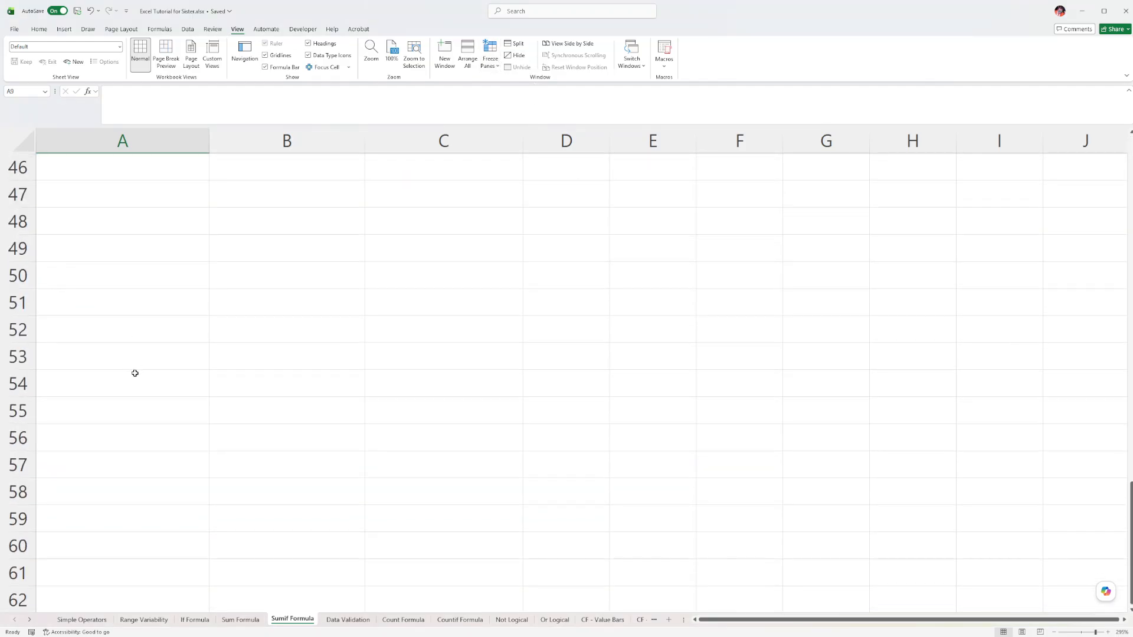
scroll(134, 372, "up", 4)
key("ctrl+Home")
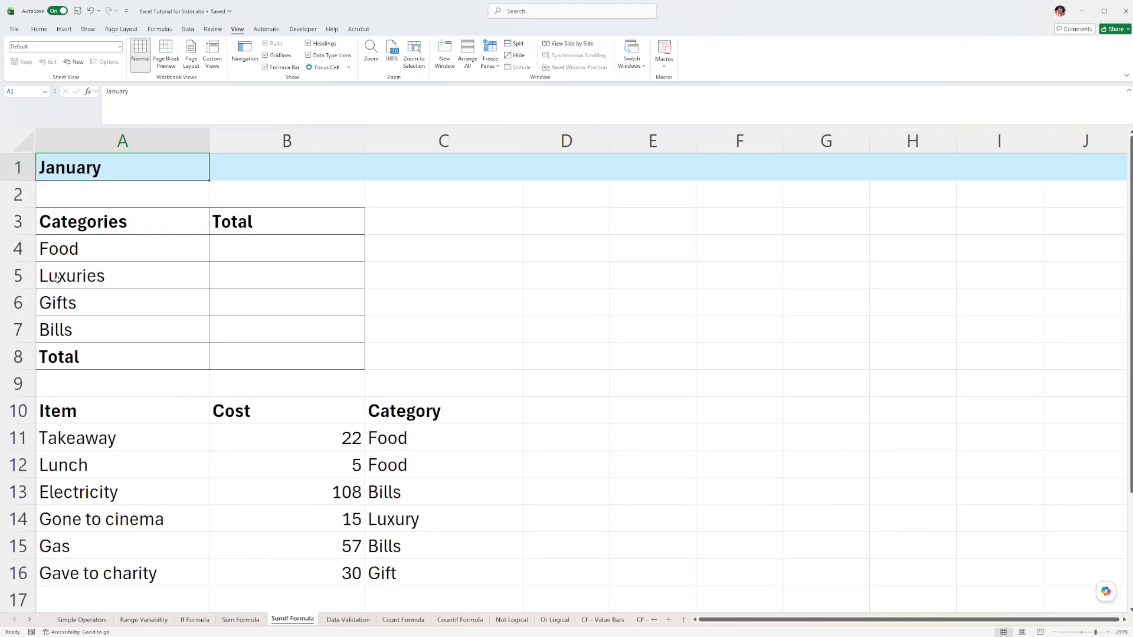
Freeze the panes above row 9 and check the scrolling of the expense list beneath the category summary
left_click_drag(100, 258, 76, 297)
left_click(71, 382)
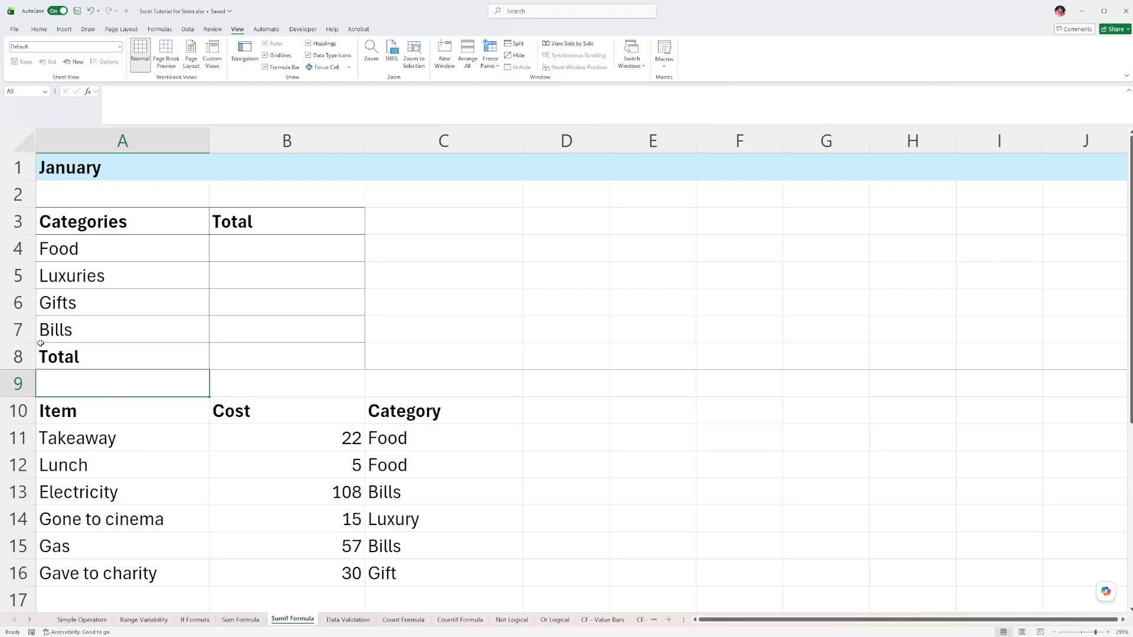
left_click_drag(65, 357, 76, 187)
scroll(174, 512, "down", 5)
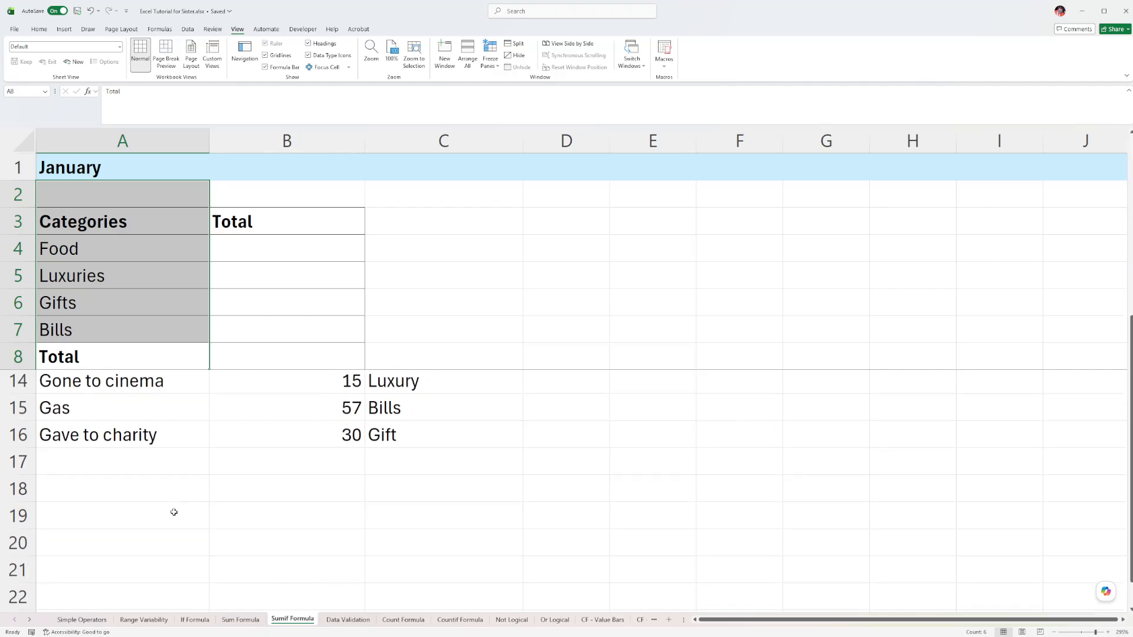
scroll(174, 512, "down", 2)
scroll(172, 513, "up", 3)
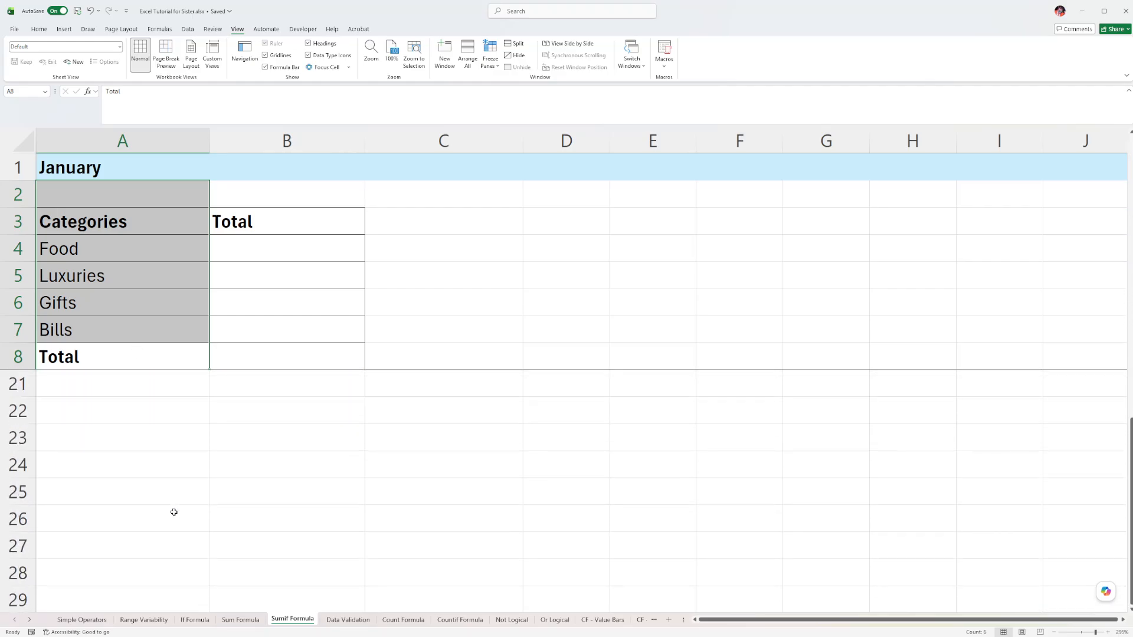
left_click_drag(82, 184, 831, 336)
left_click(95, 429)
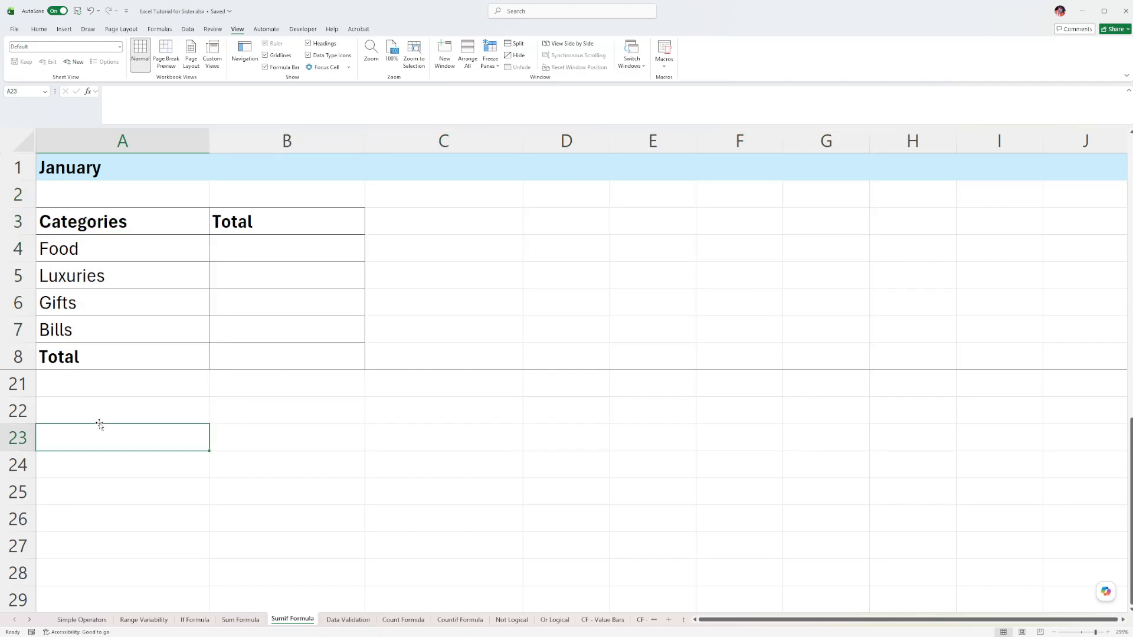
key("ctrl+Home")
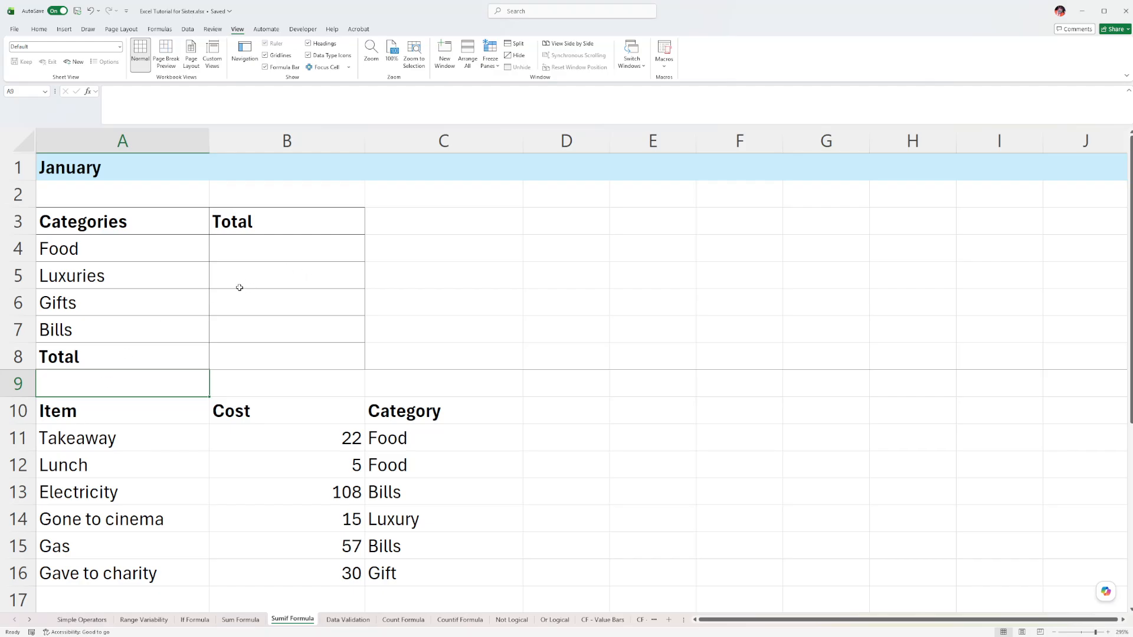
Review the total cells B4:B7, the category names in A4:A7 and the costs in B11:B16
left_click(258, 255)
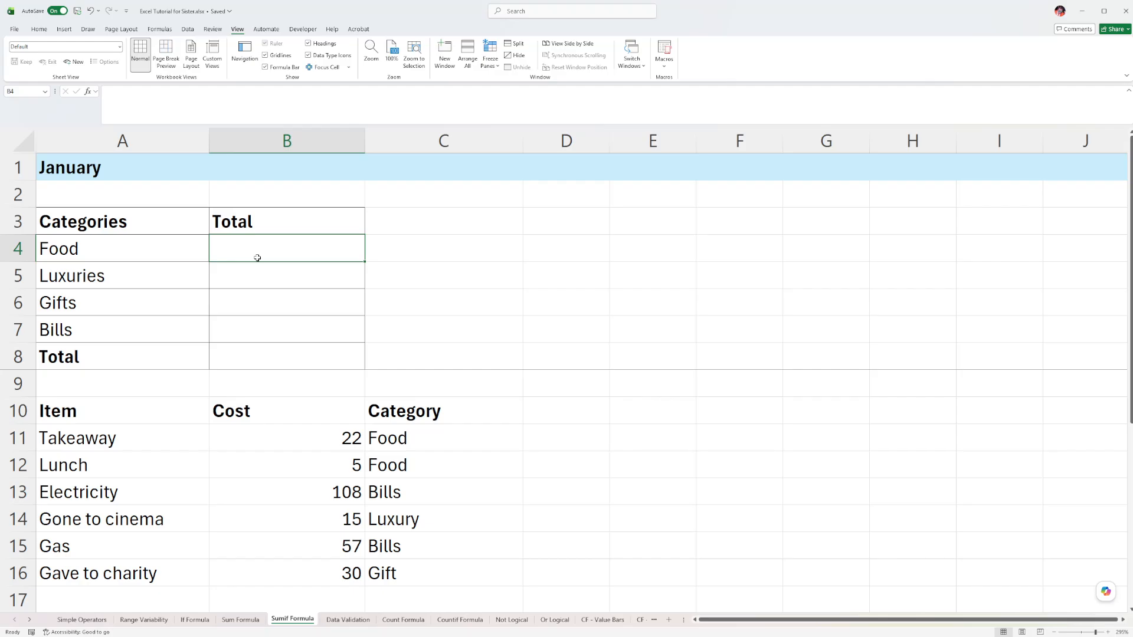
left_click_drag(254, 253, 263, 340)
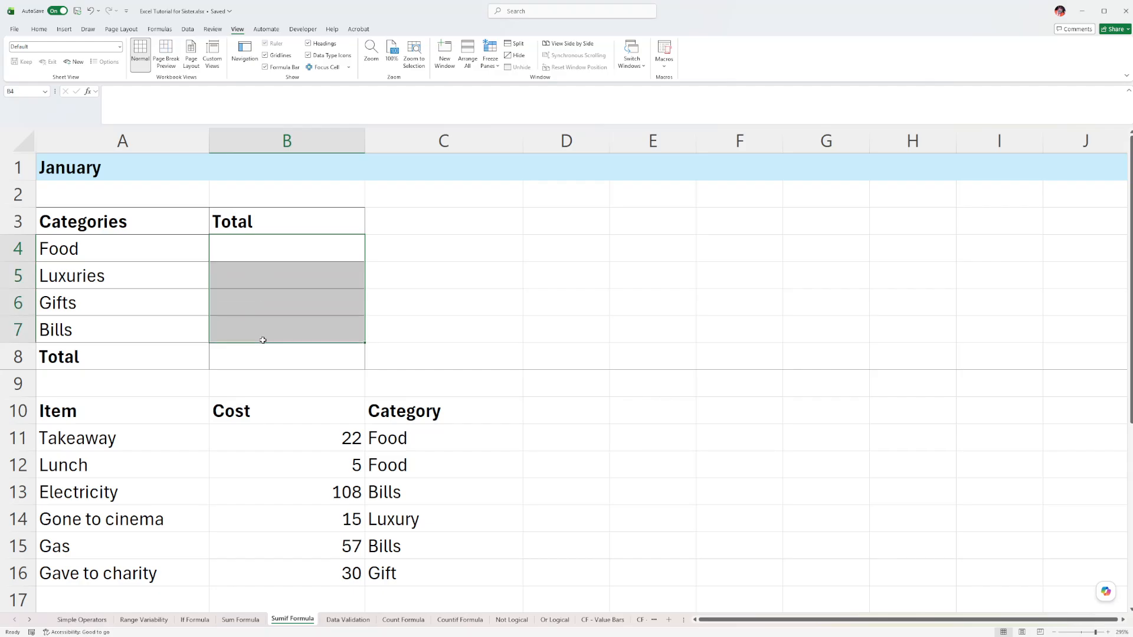
left_click(257, 247)
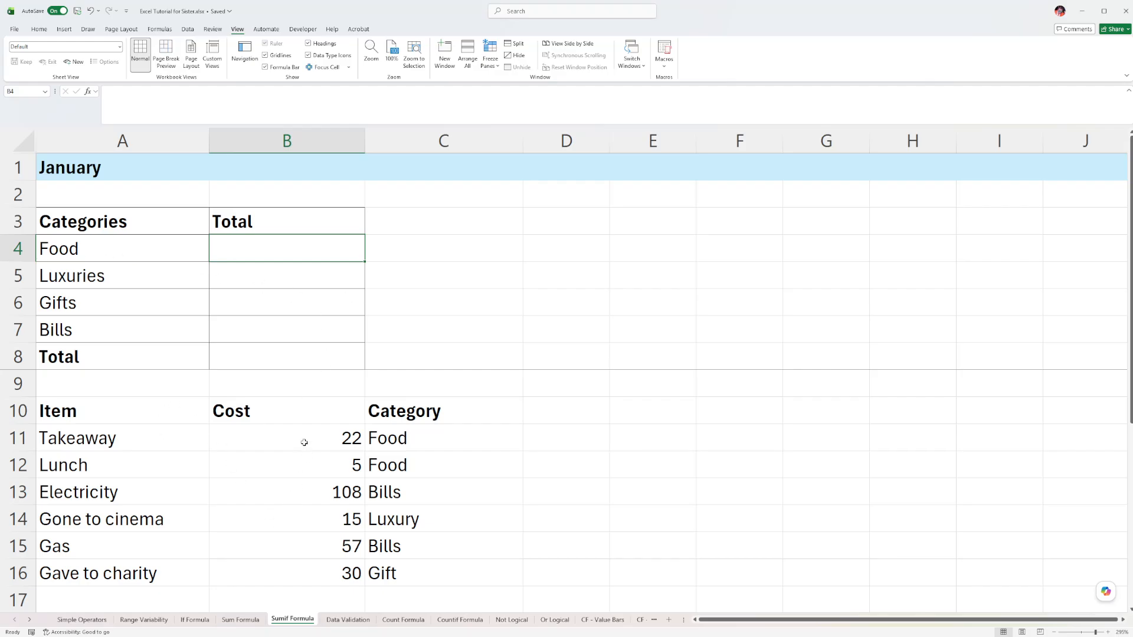
left_click_drag(304, 442, 306, 546)
left_click_drag(94, 244, 82, 337)
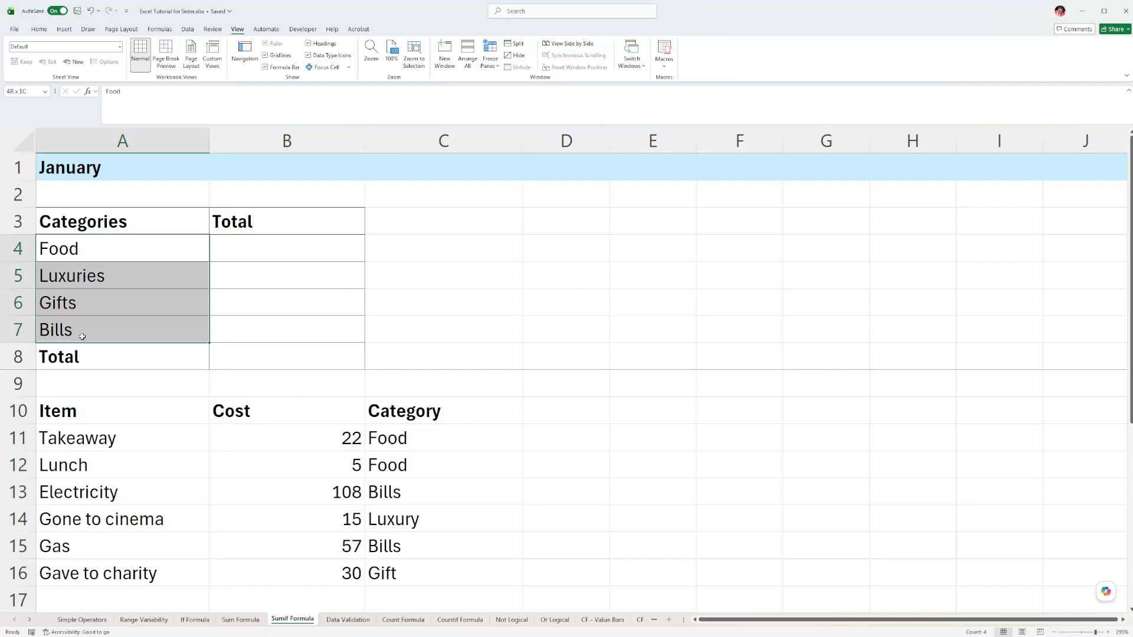
left_click_drag(306, 448, 309, 564)
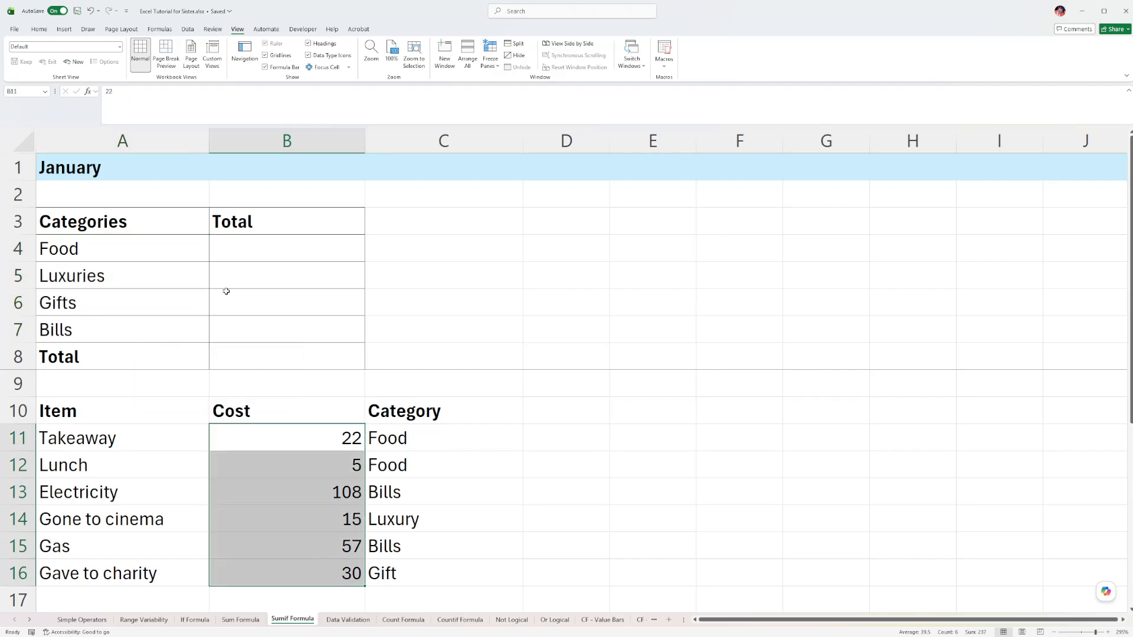
Start a SUMIF formula in the Food total cell B4 with commas separating three empty arguments, =sumif(,,)
left_click(256, 252)
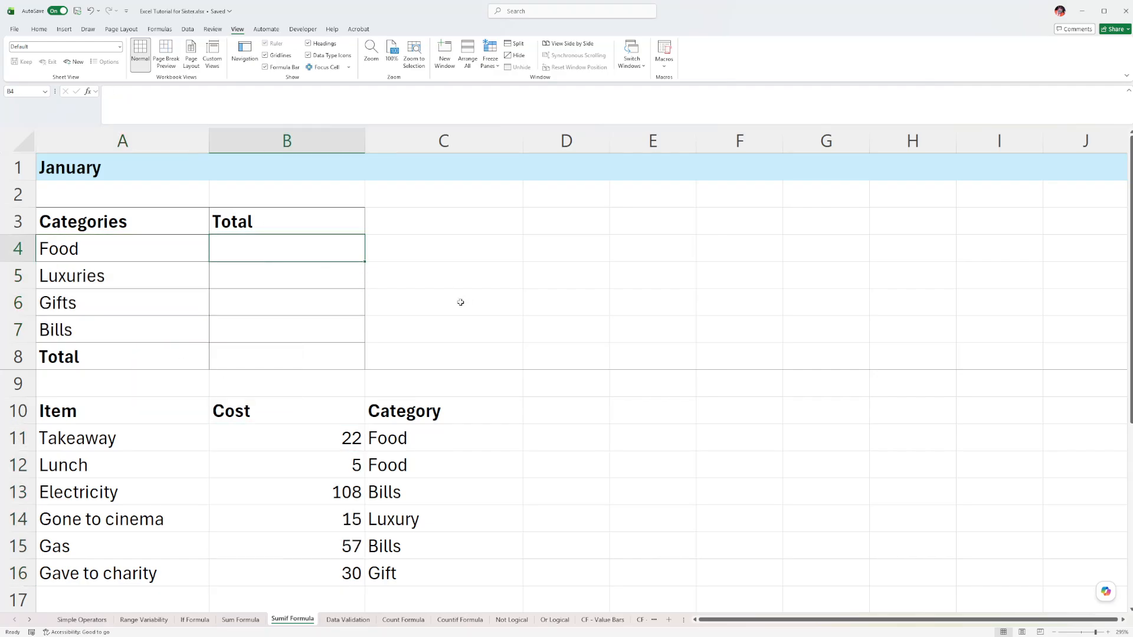
type("=")
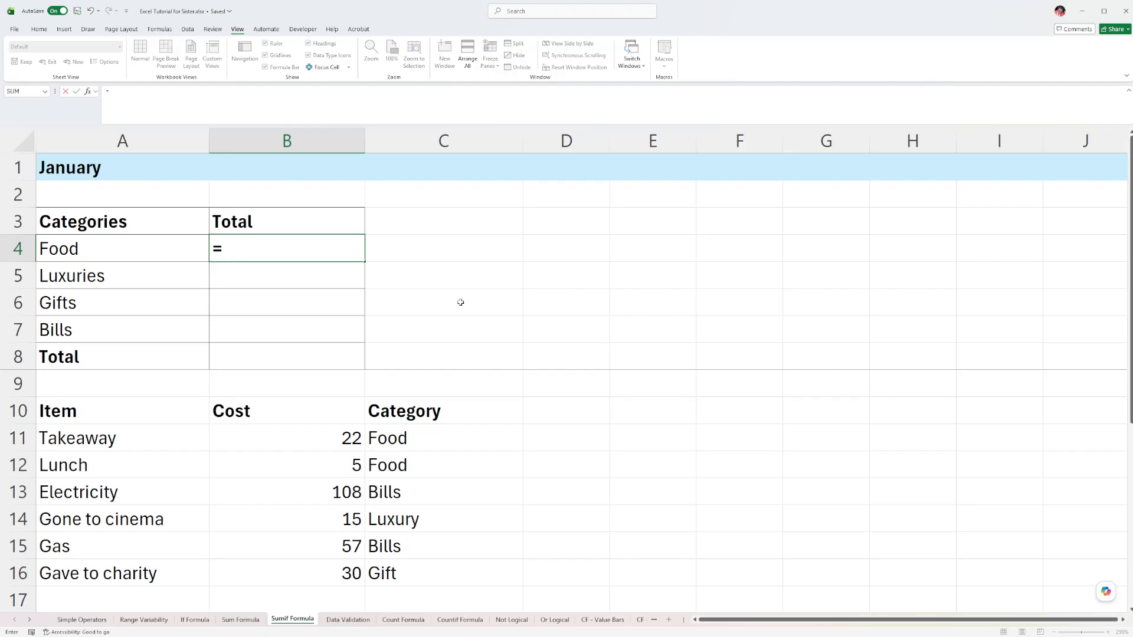
type("sumif")
type("(")
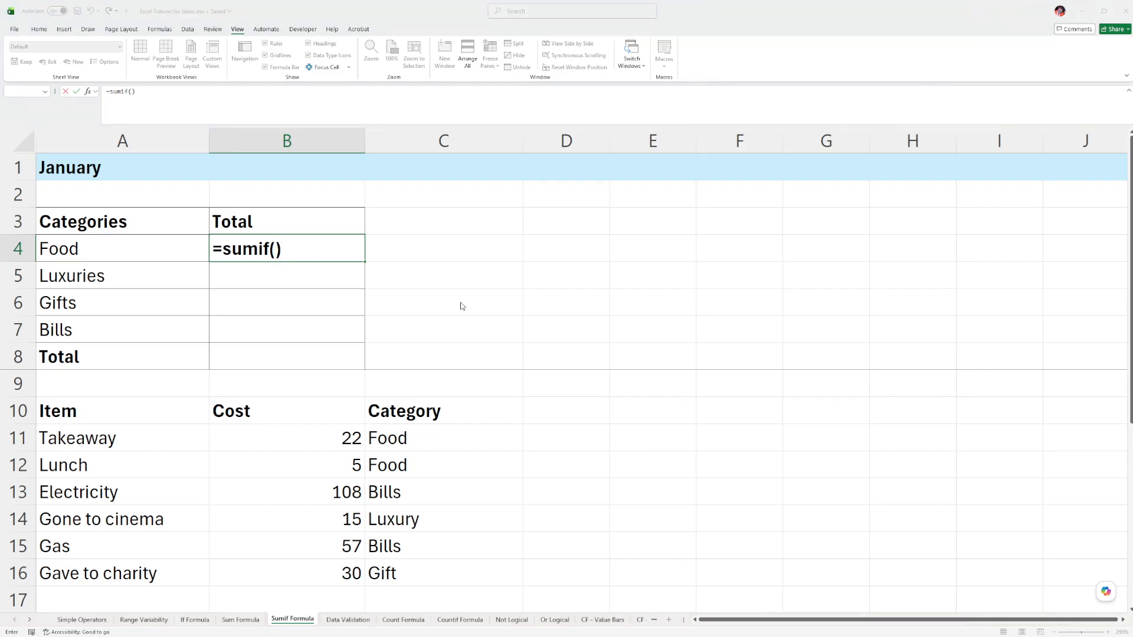
left_click(275, 249)
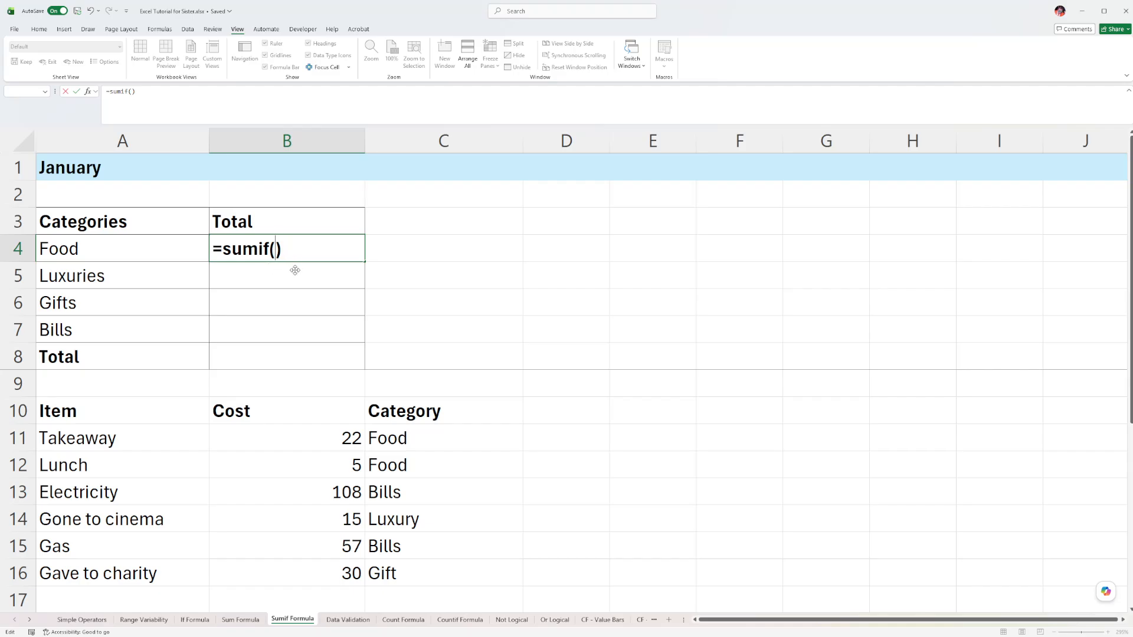
type(",,")
Set the SUMIF range argument in B4 to the expense categories as the absolute reference $C$11:$C$16
left_click_drag(399, 438, 400, 580)
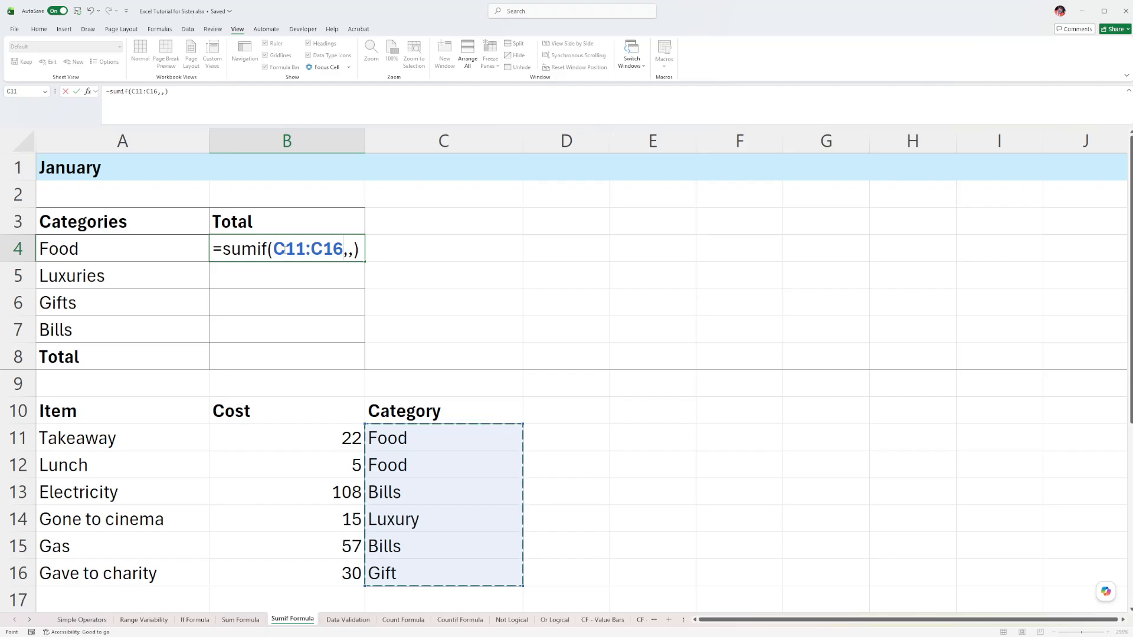
key("F4")
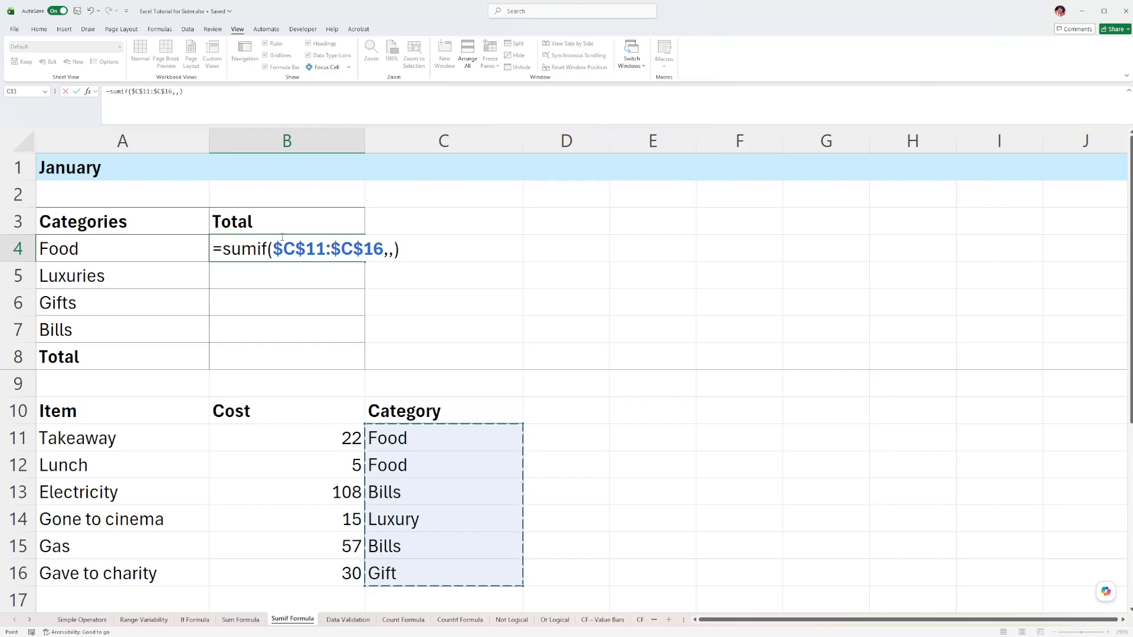
left_click(388, 250)
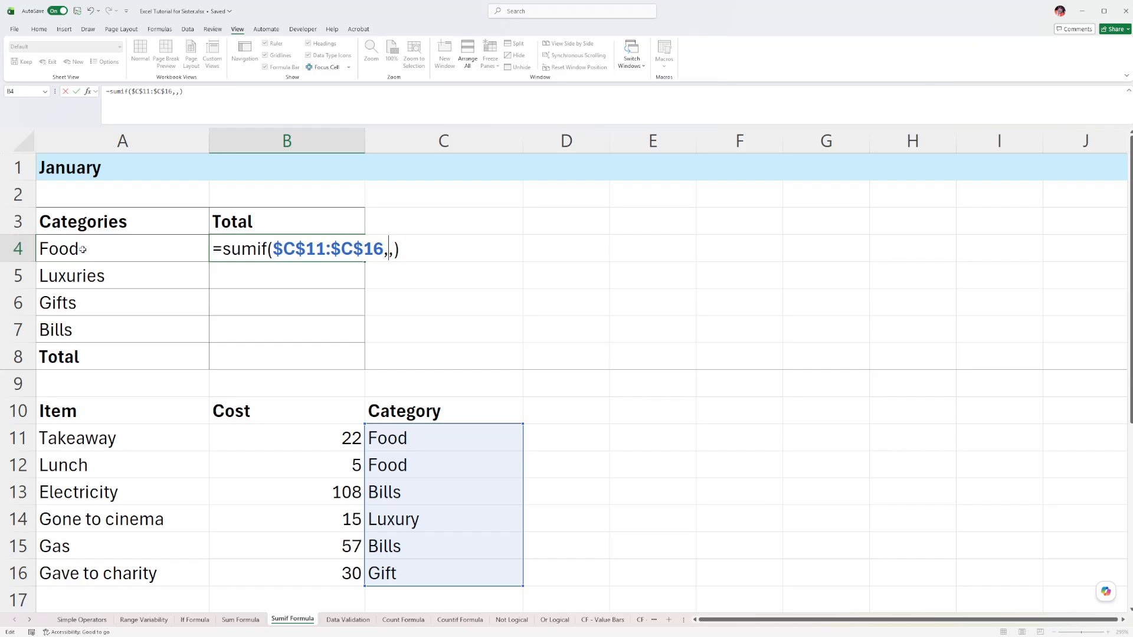
Try the literal text "Food" as the SUMIF criterion in B4, and remove it again
type("\"Food\"")
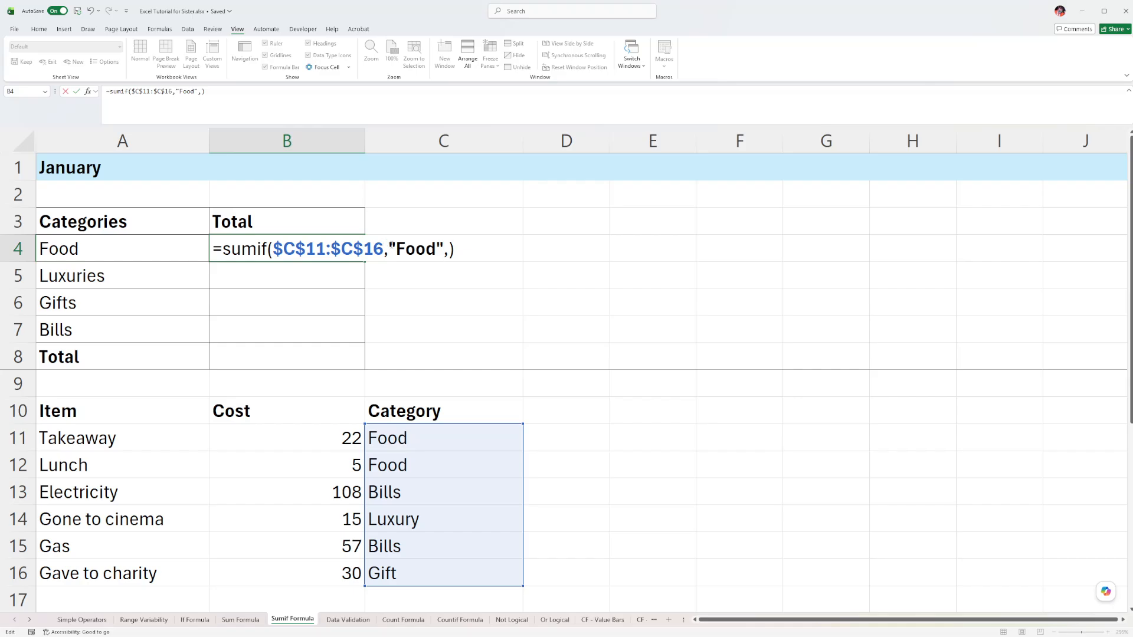
double_click(415, 249)
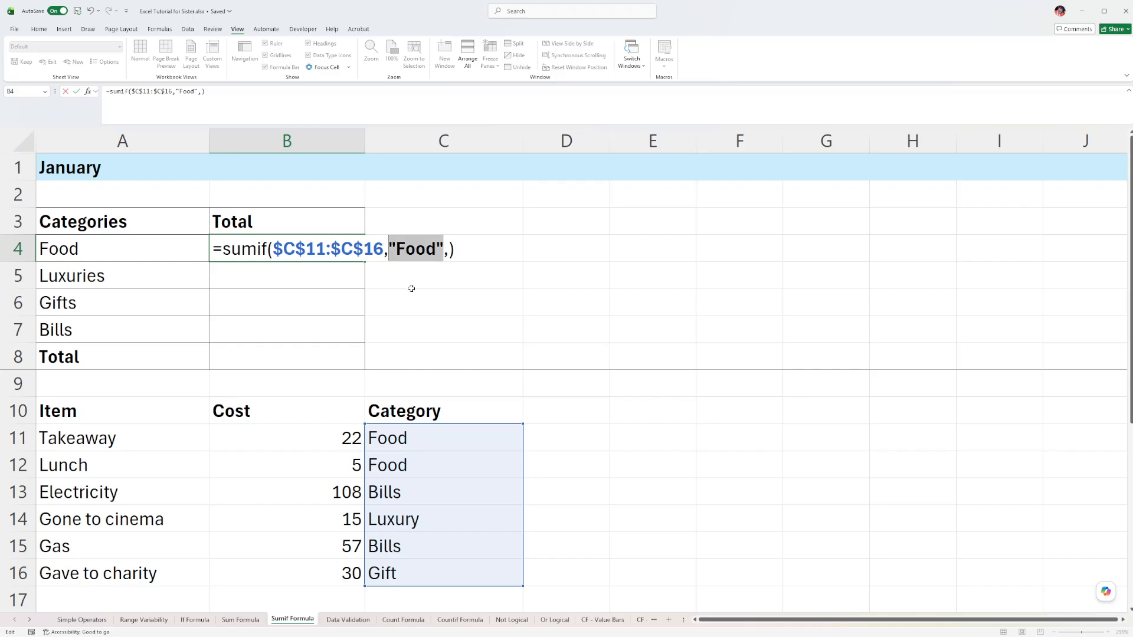
key("BackSpace")
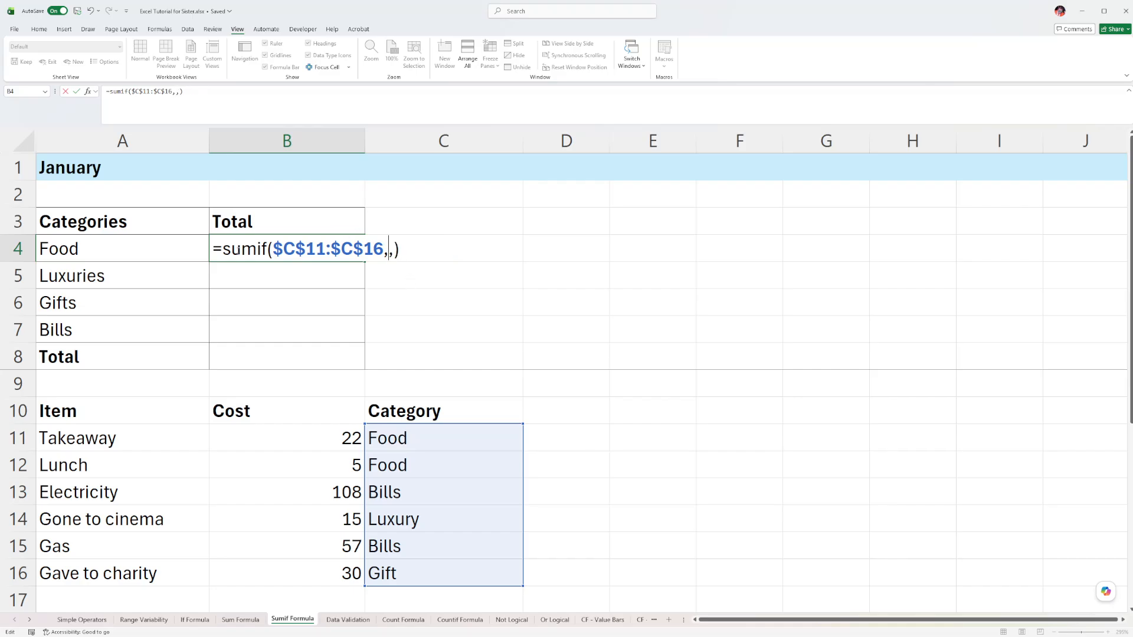
Complete the B4 SUMIF formula with the relative cell A4 as criterion and the absolute costs $B$11:$B$16 as sum range
left_click(98, 249)
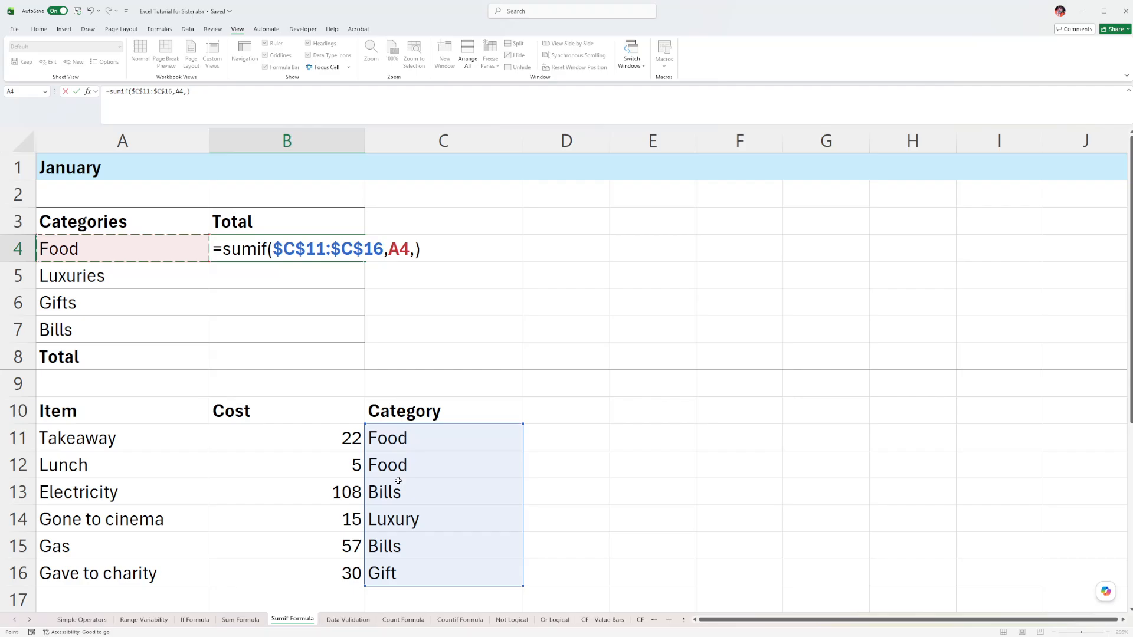
left_click(416, 249)
left_click_drag(302, 443, 294, 575)
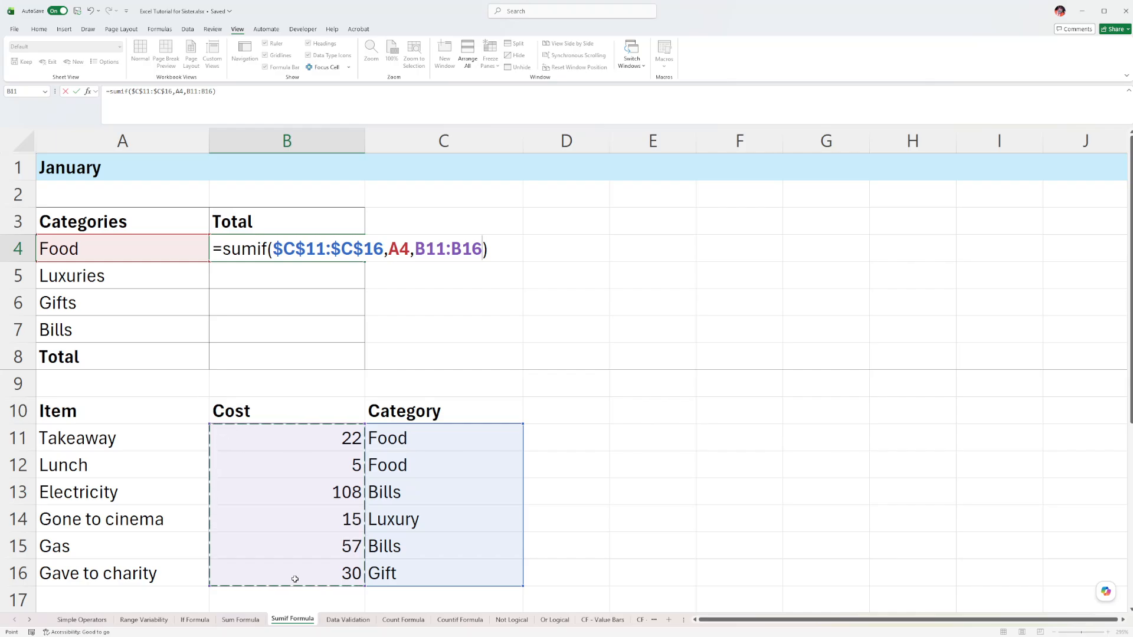
key("F4")
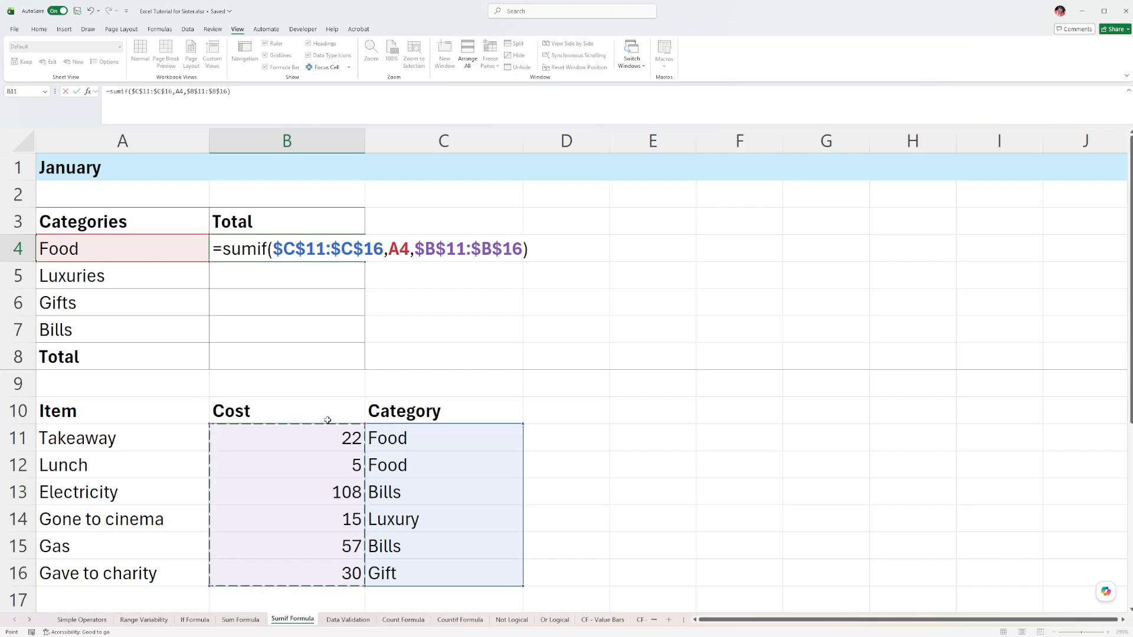
left_click(395, 255)
double_click(394, 255)
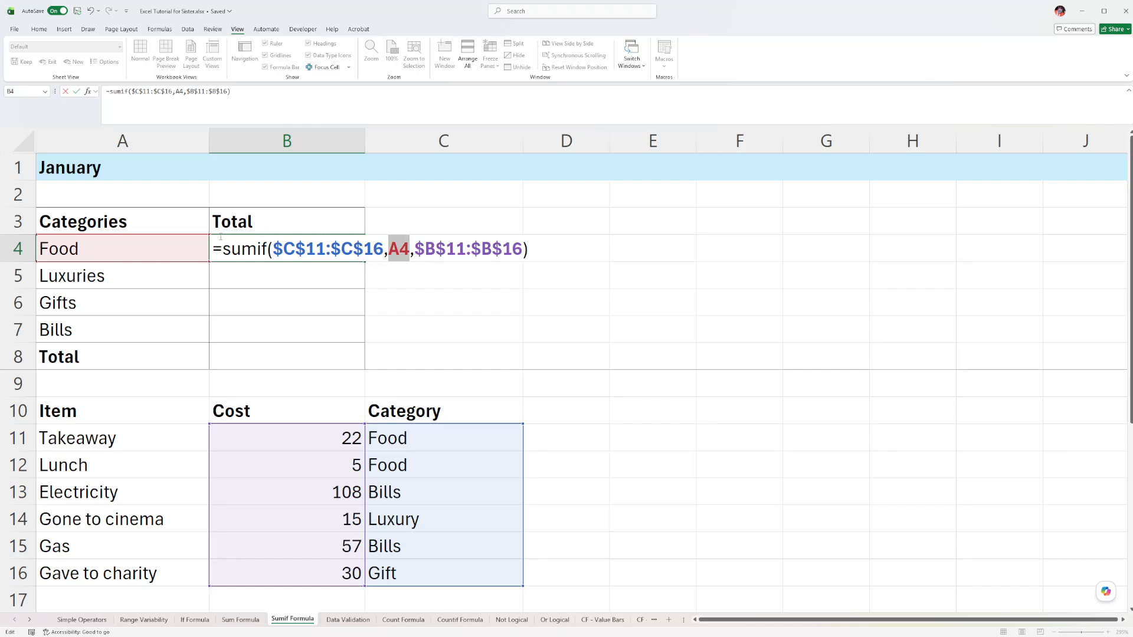
key("Return")
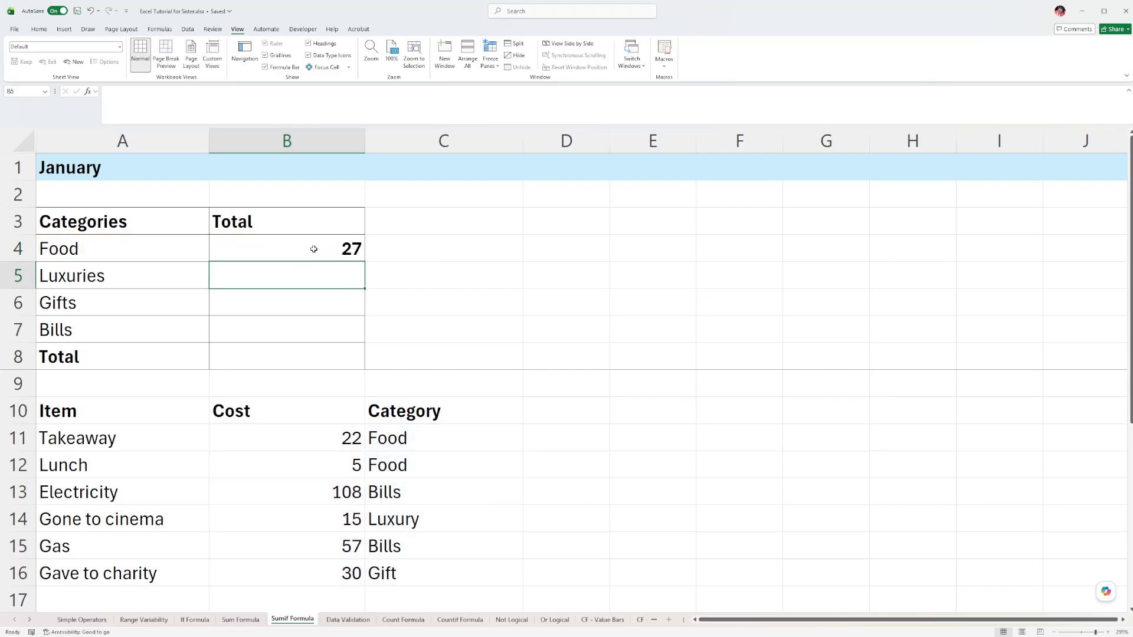
Check the Food total in B4 against the two Food costs in B11 and B12
left_click(314, 248)
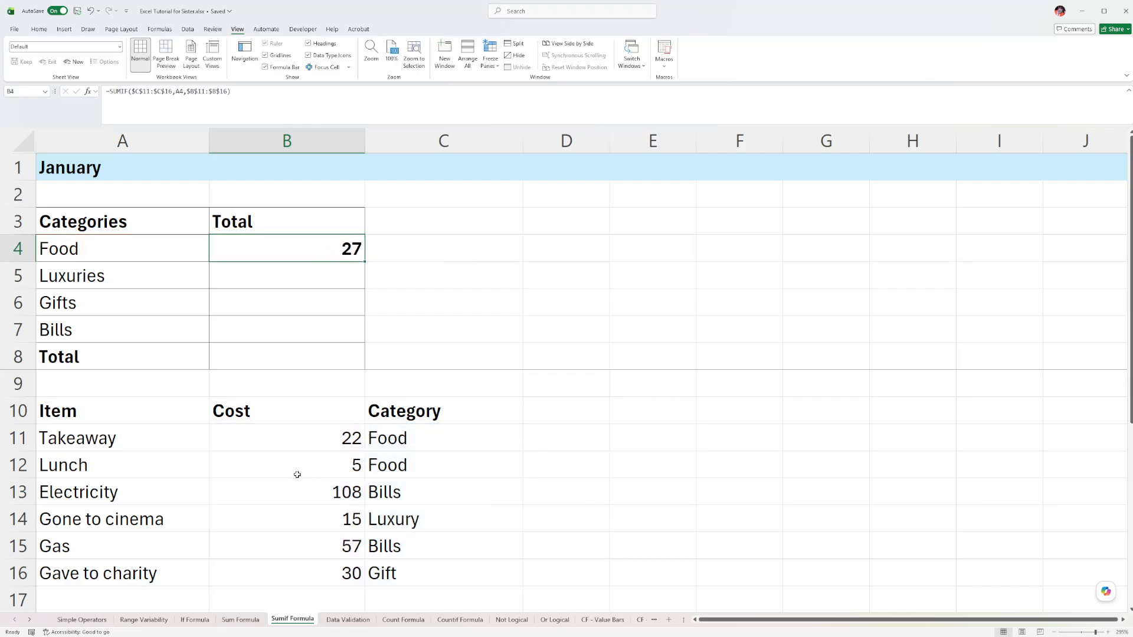
left_click(304, 436)
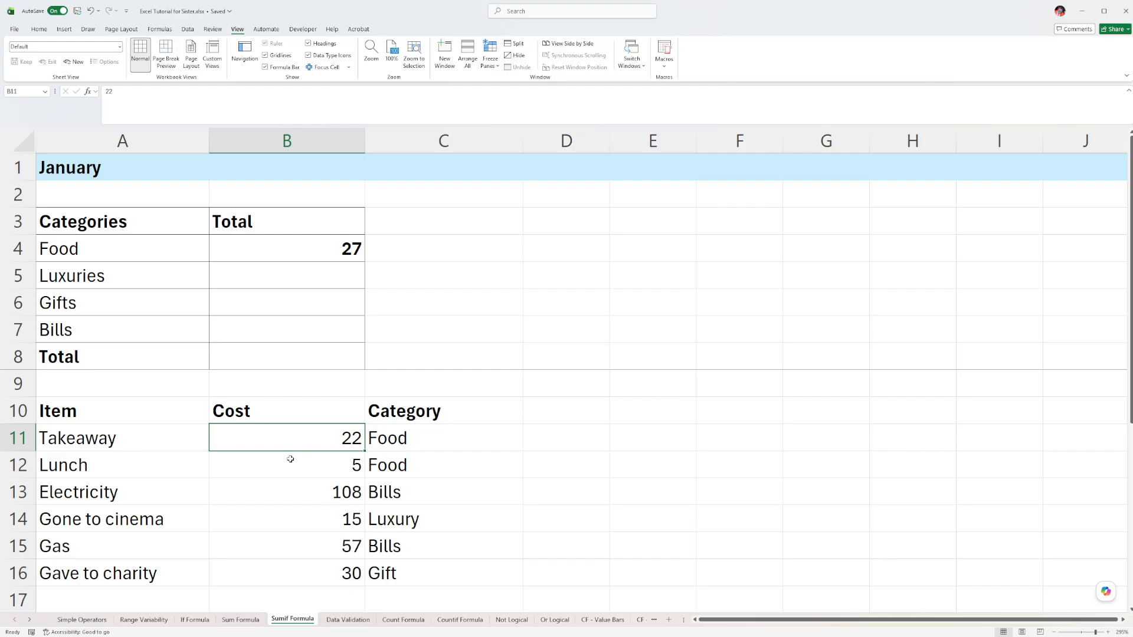
left_click(295, 466, "ctrl")
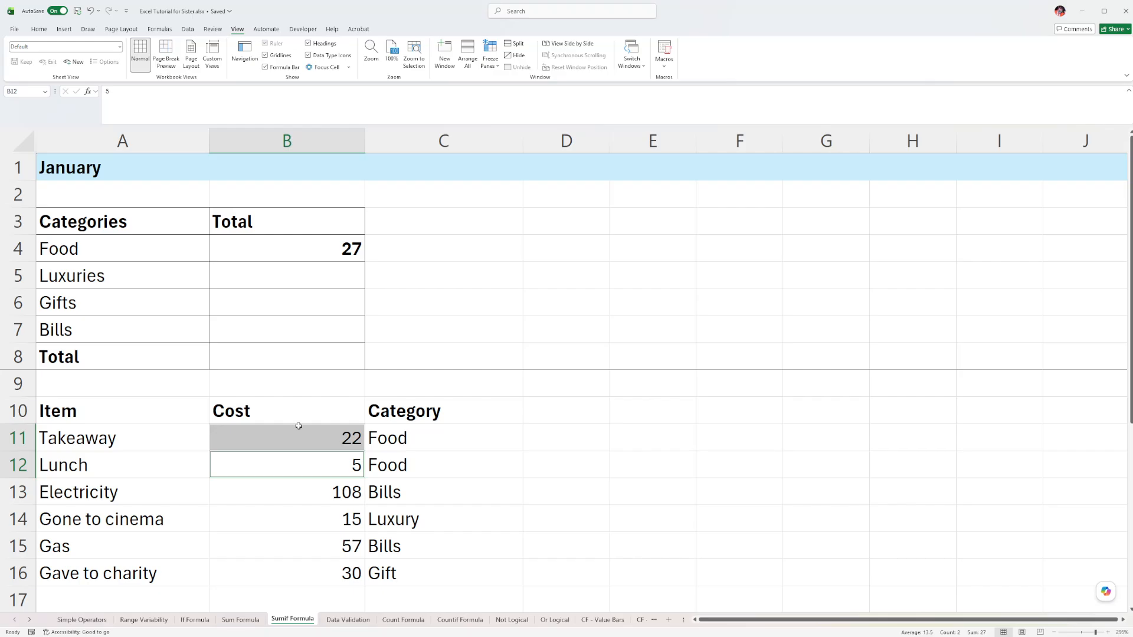
Change the criterion in the B4 formula to the absolute reference $A$4
left_click(315, 251)
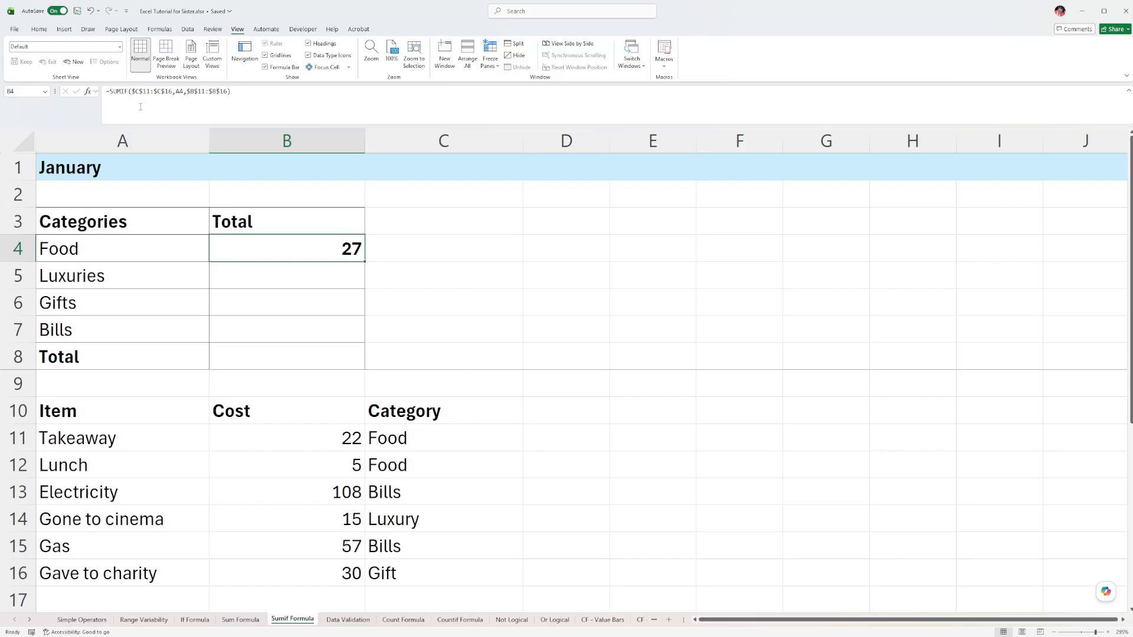
left_click(183, 93)
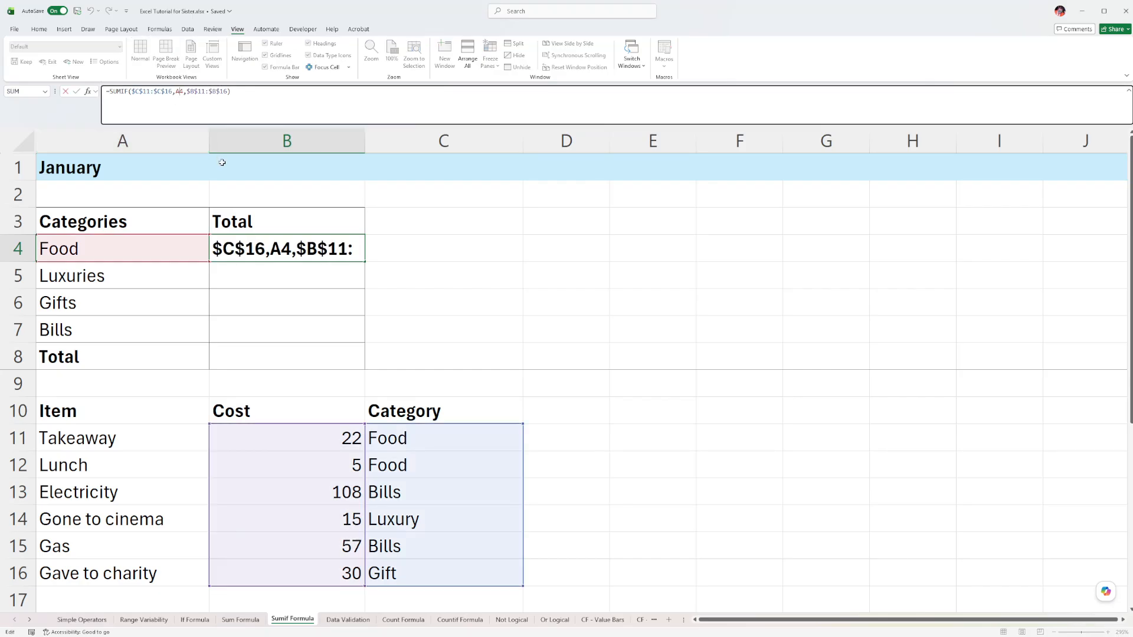
key("F4")
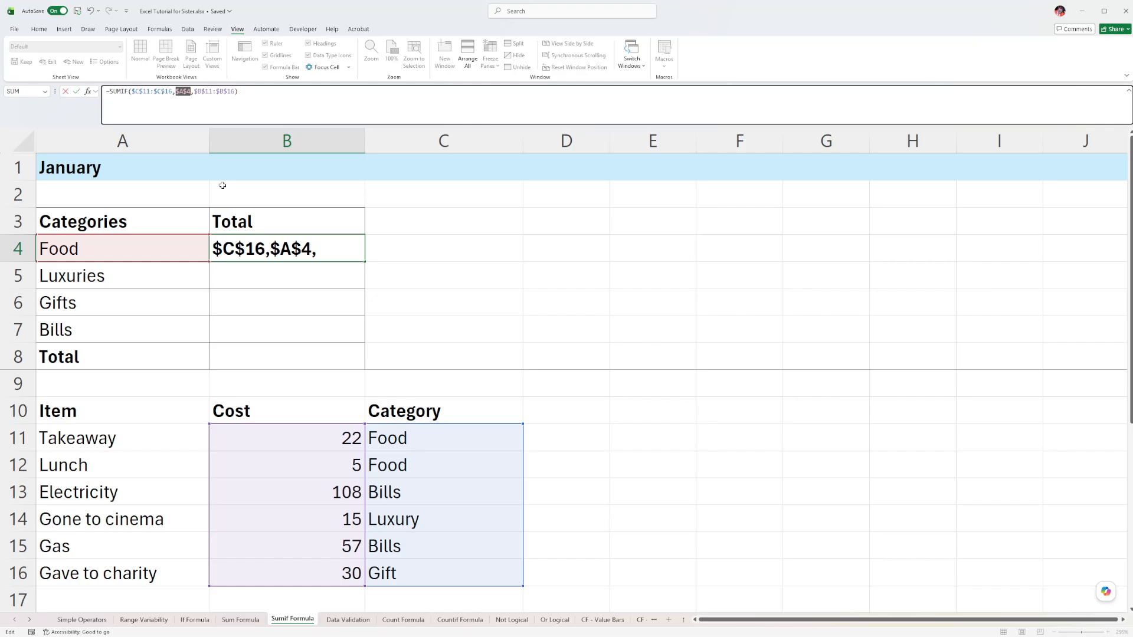
key("Return")
Copy the Food total formula with its fixed criterion from B4 into B5:B7
left_click(316, 239)
key("ctrl+c")
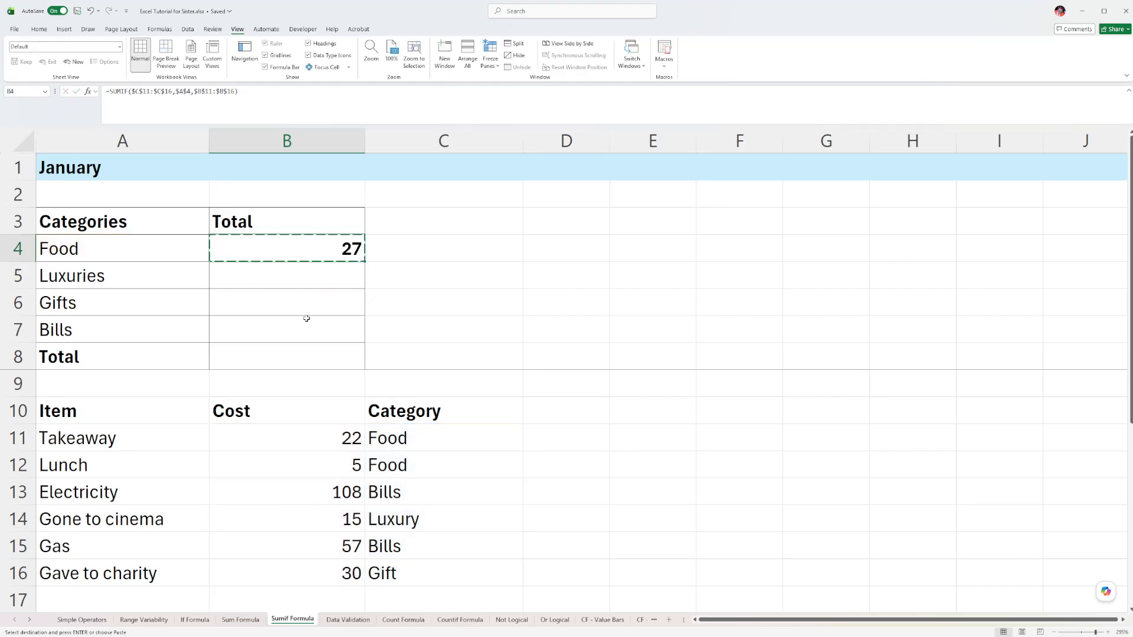
left_click_drag(307, 278, 306, 326)
key("ctrl+v")
Inspect which category cell the pasted Luxuries formula in B5 refers to
left_click(325, 268)
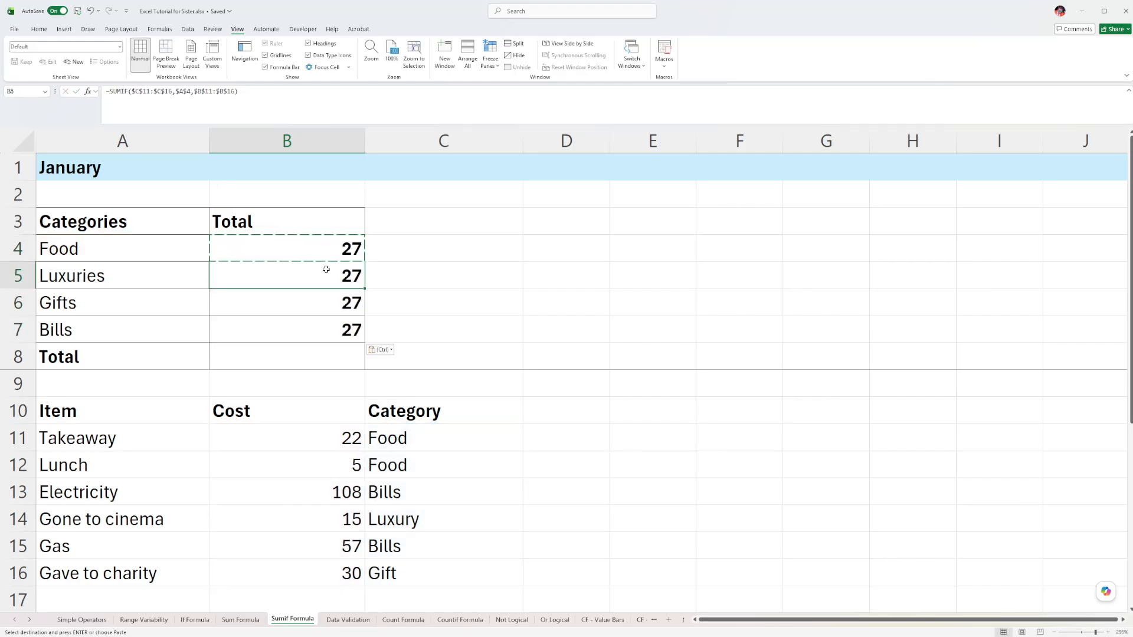
left_click(188, 98)
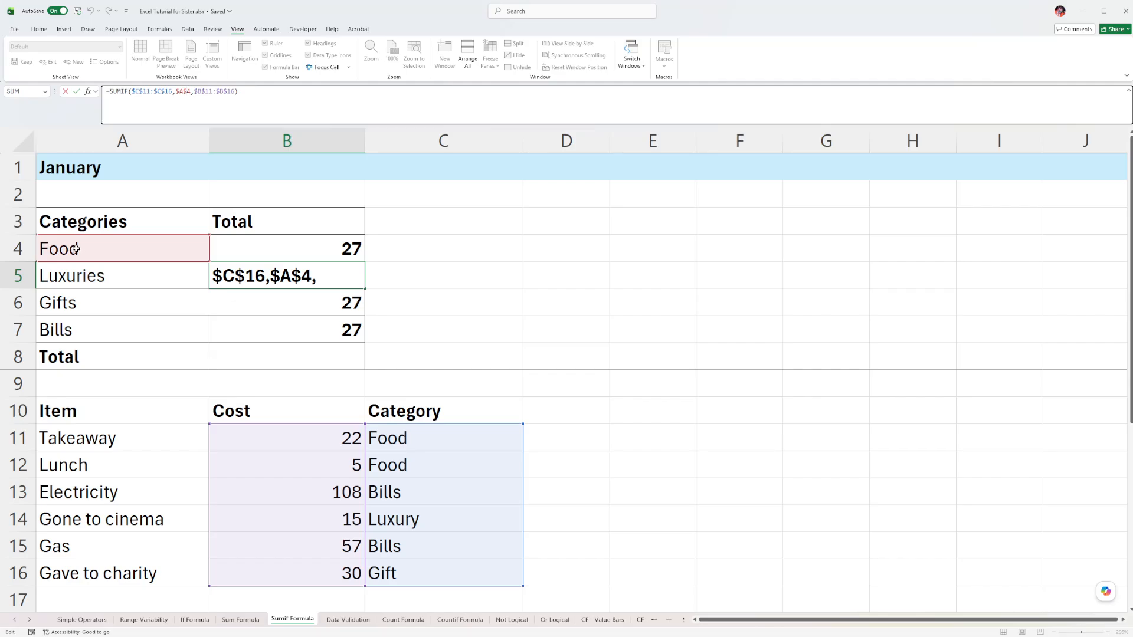
key("Escape")
Remove both dollar signs from the criterion in the B4 formula so it reads A4
left_click(297, 248)
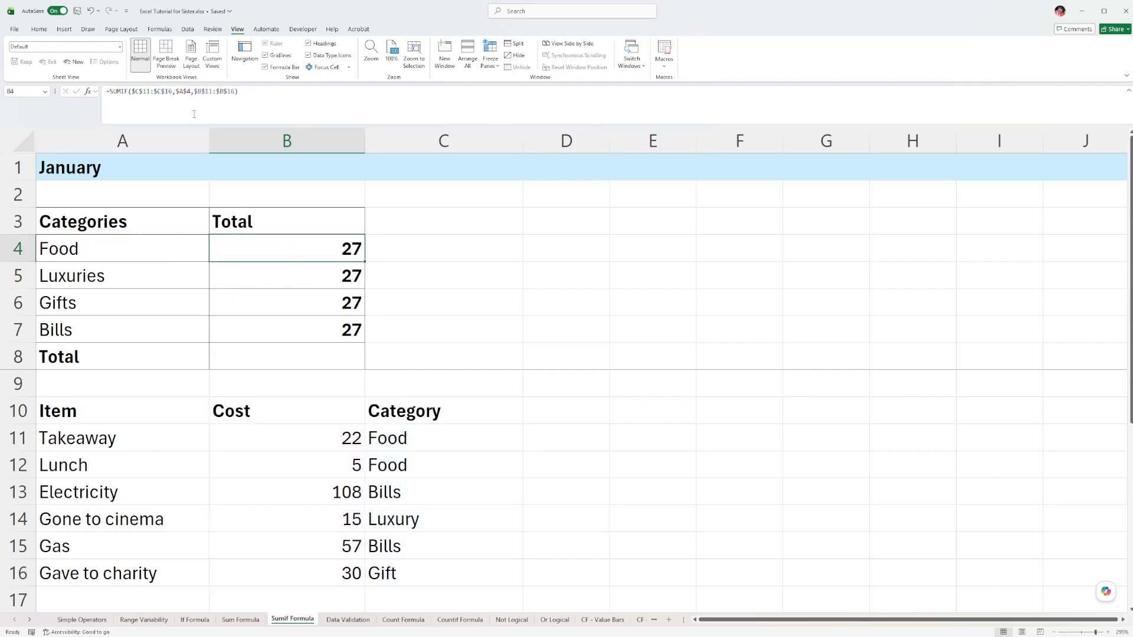
left_click(176, 91)
key("Delete")
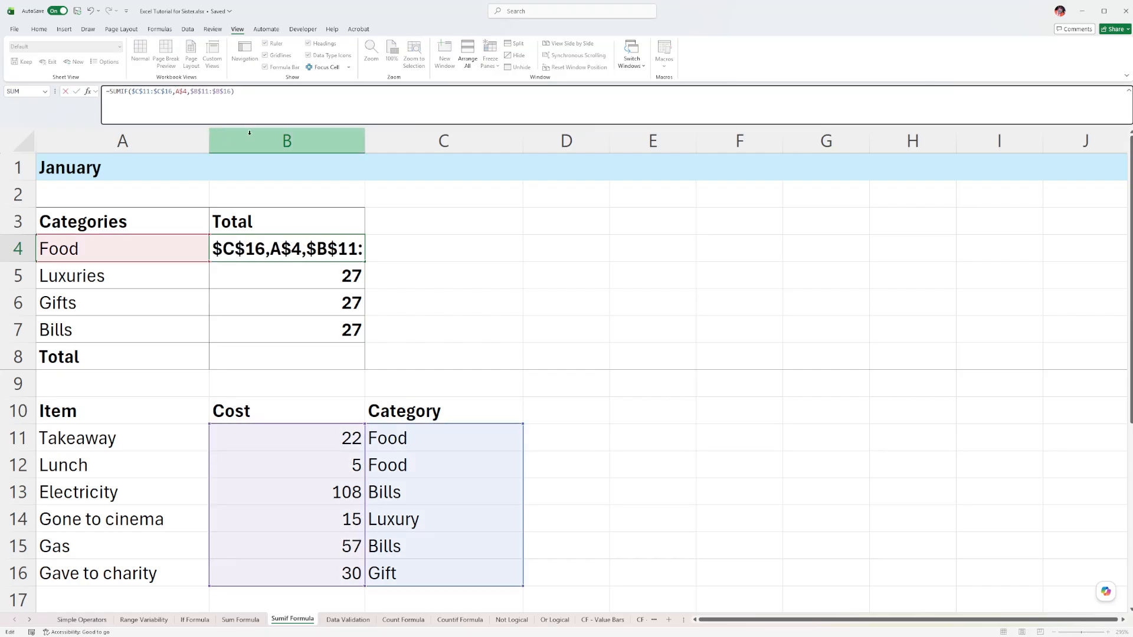
key("Delete")
Copy the SUMIF formula with the relative criterion from B4 over the totals down to B7
left_click(291, 237)
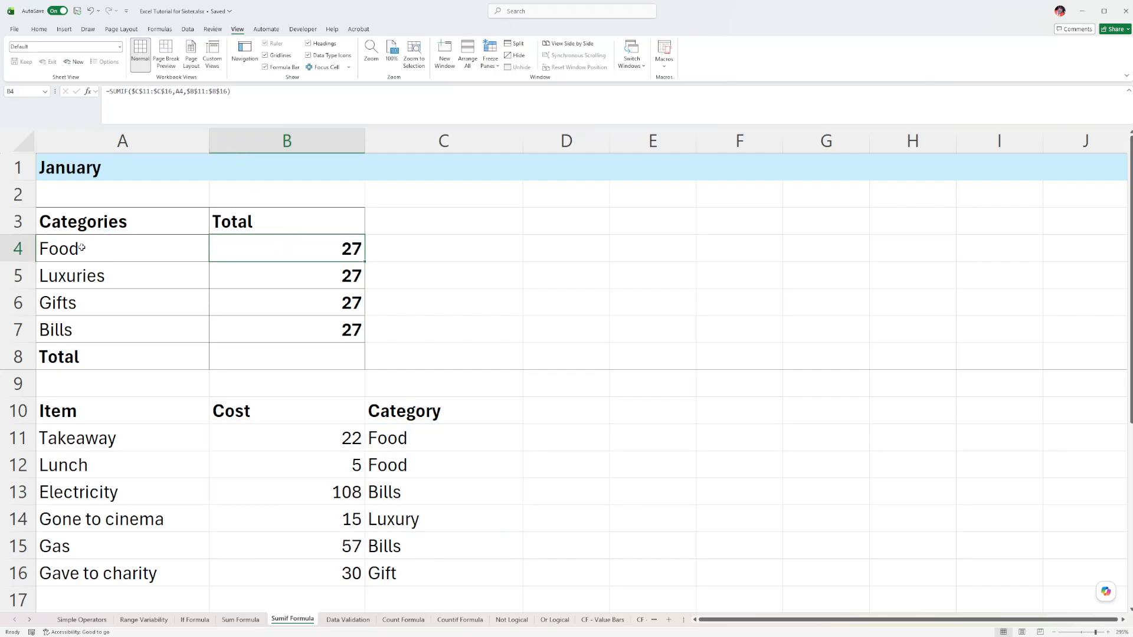
key("ctrl+c")
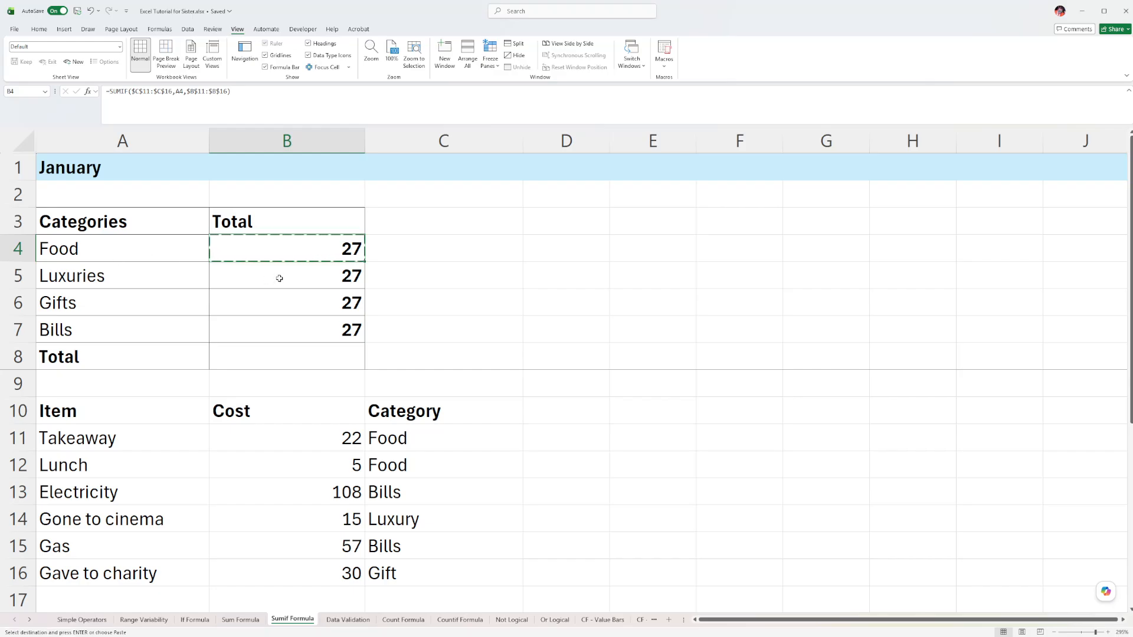
left_click(289, 329, "shift")
key("ctrl+v")
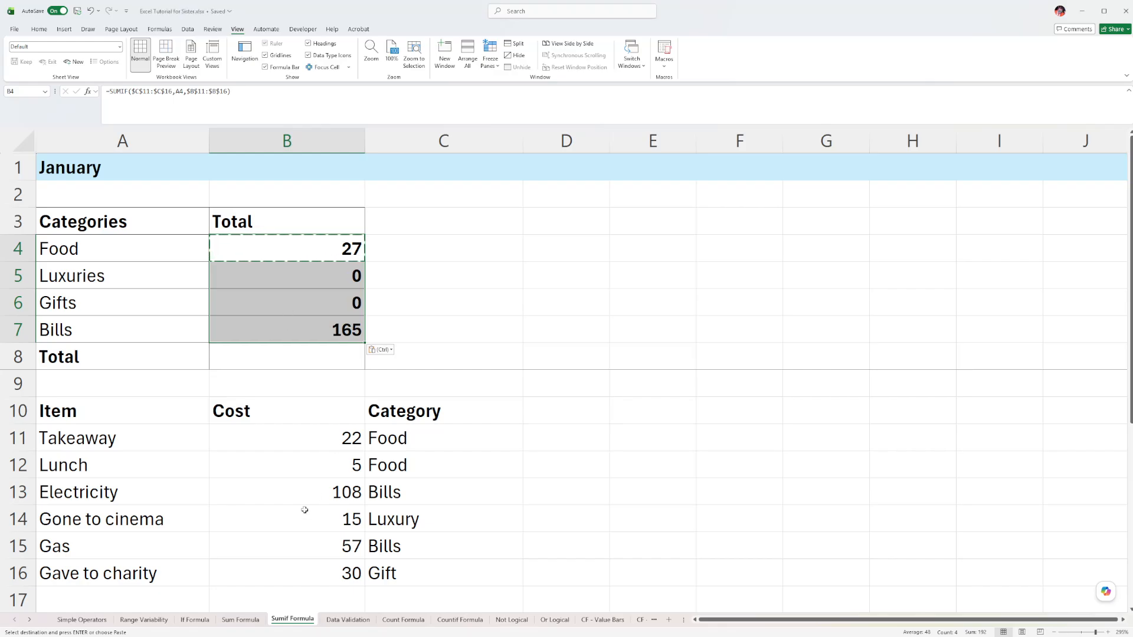
Compare the Luxuries and Gifts totals and category names in rows 5 and 6 with the expense categories in C14 and C16
left_click_drag(354, 272, 333, 302)
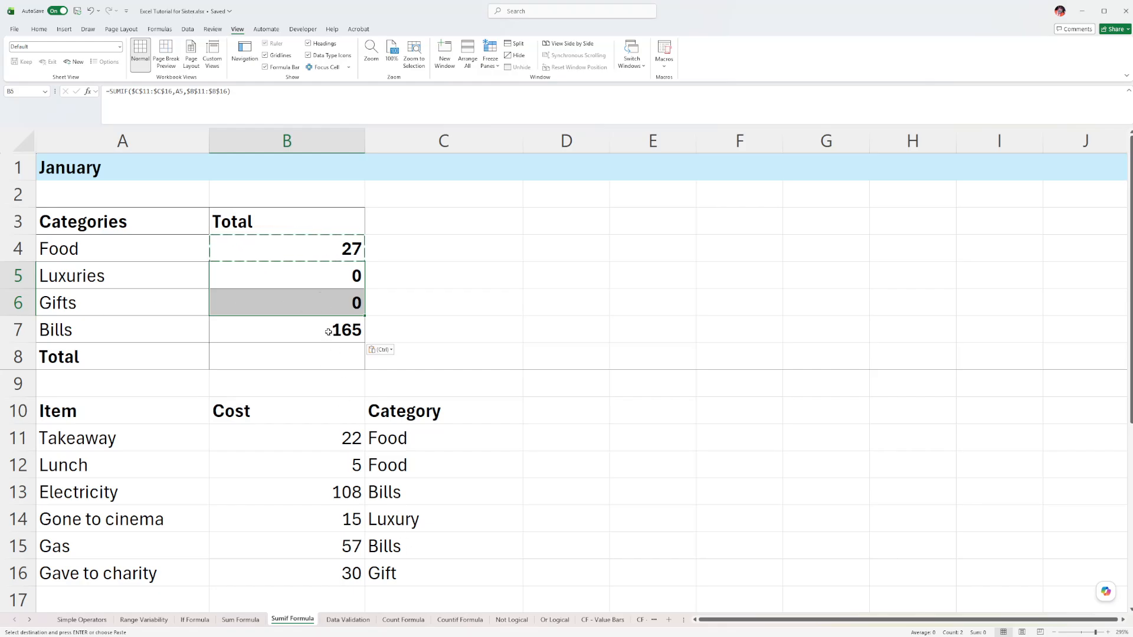
left_click(79, 281)
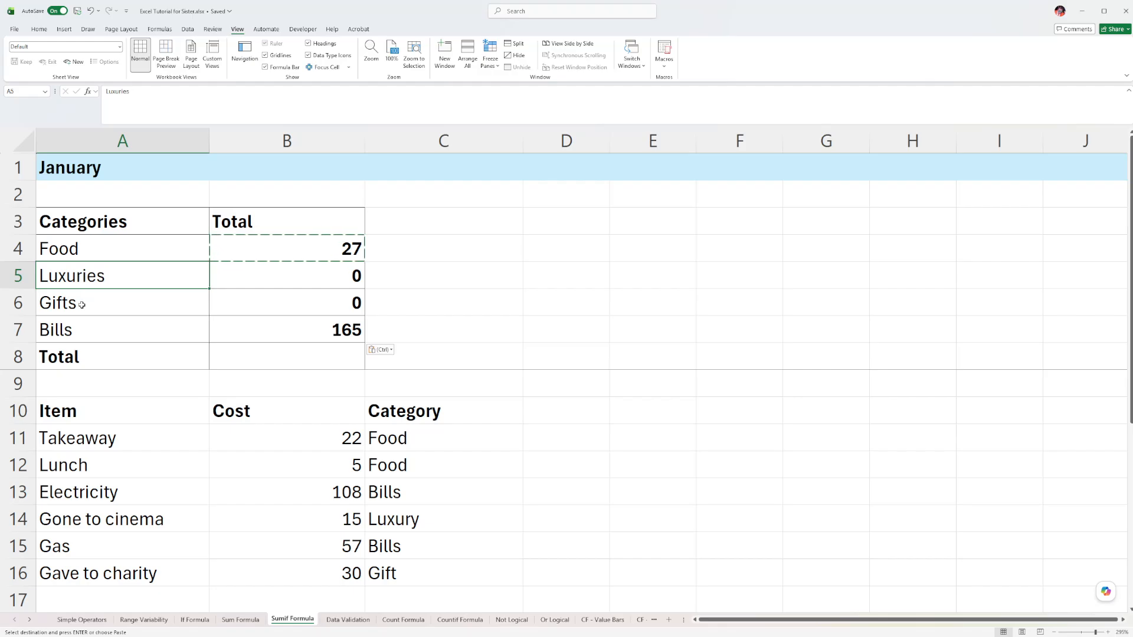
left_click(82, 305)
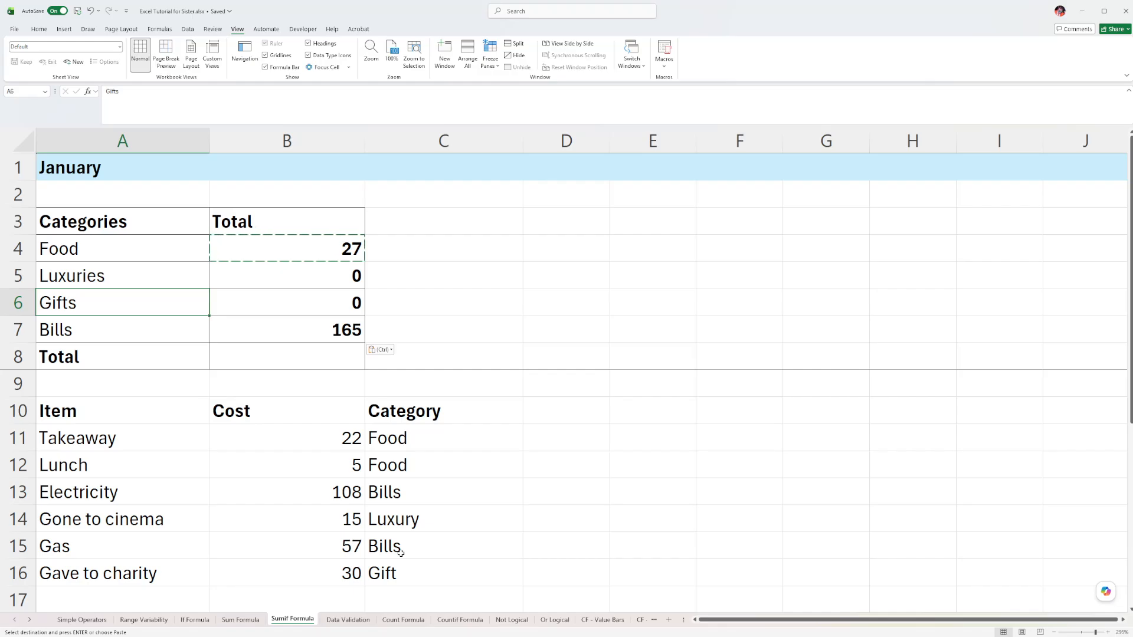
left_click(395, 575)
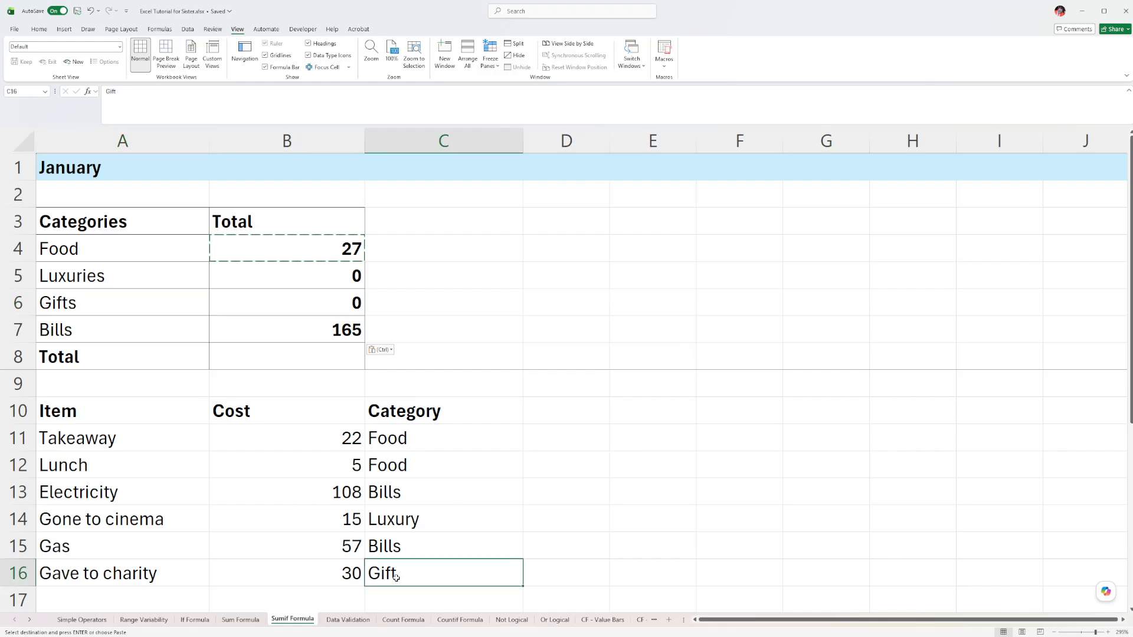
left_click(401, 518)
left_click(382, 573)
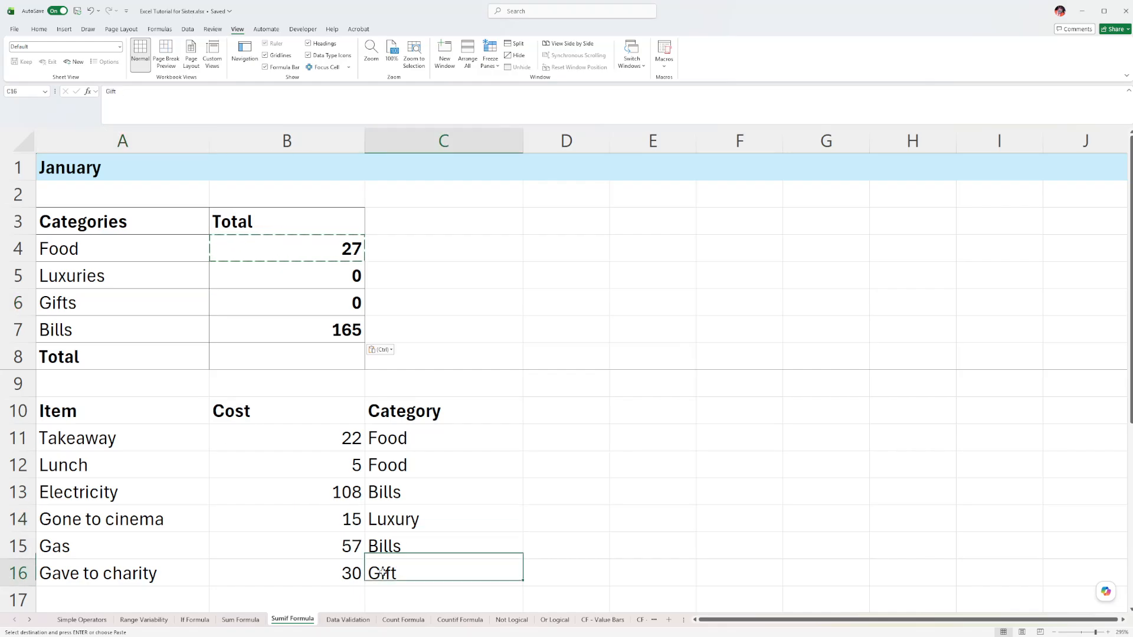
left_click(389, 523)
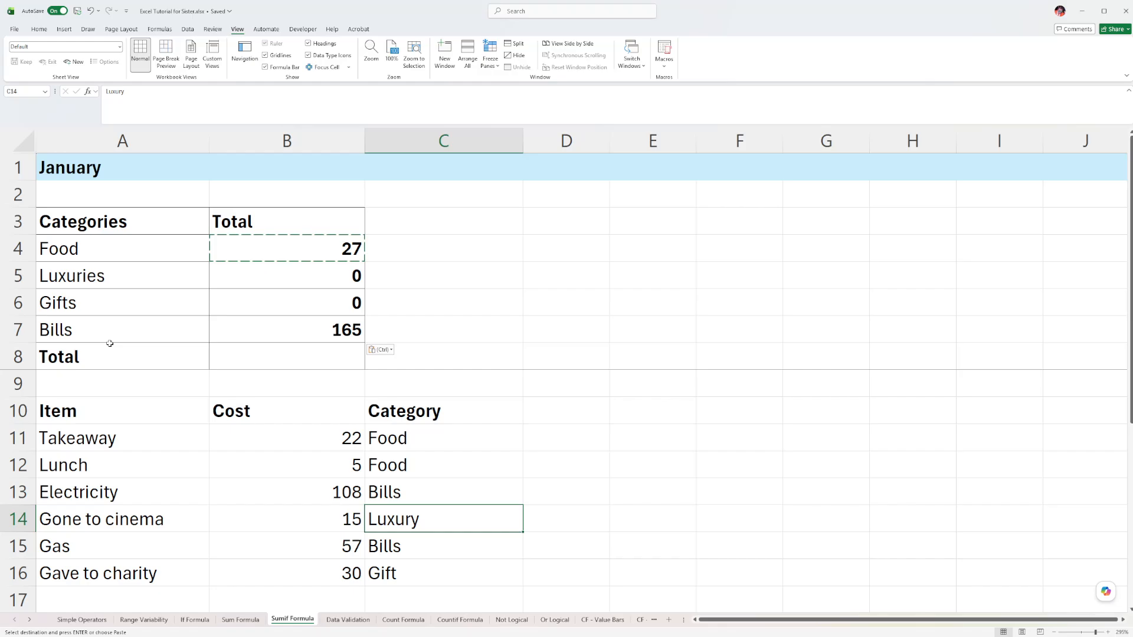
Total the category amounts in B8 with a SUM of $B$4:$B$7 using absolute references, and make the result bold
left_click(319, 359)
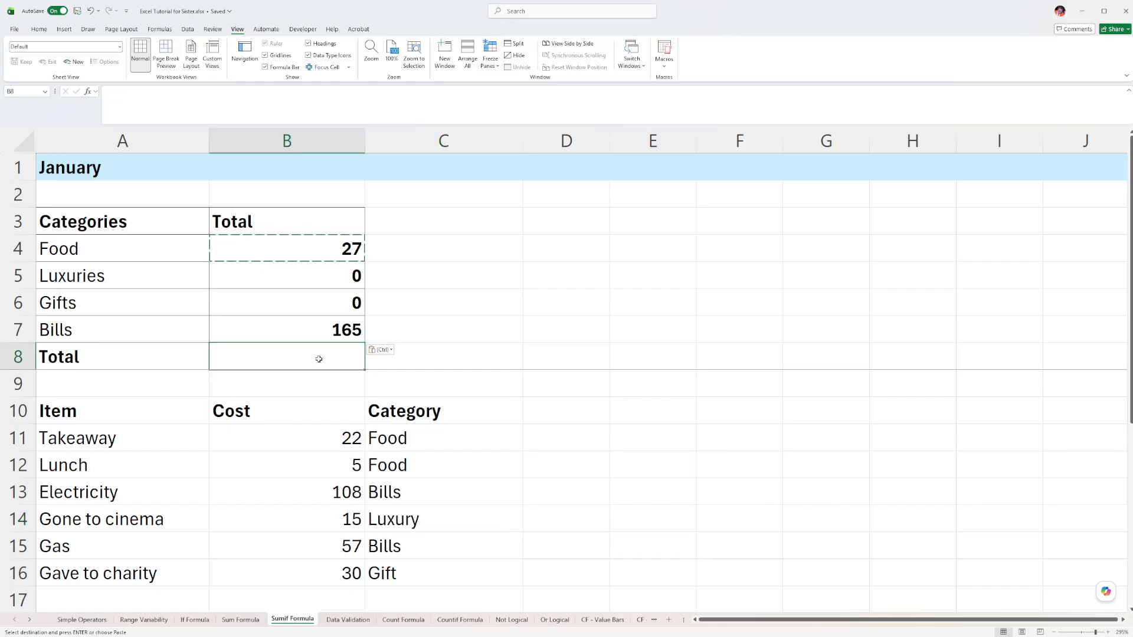
type("=")
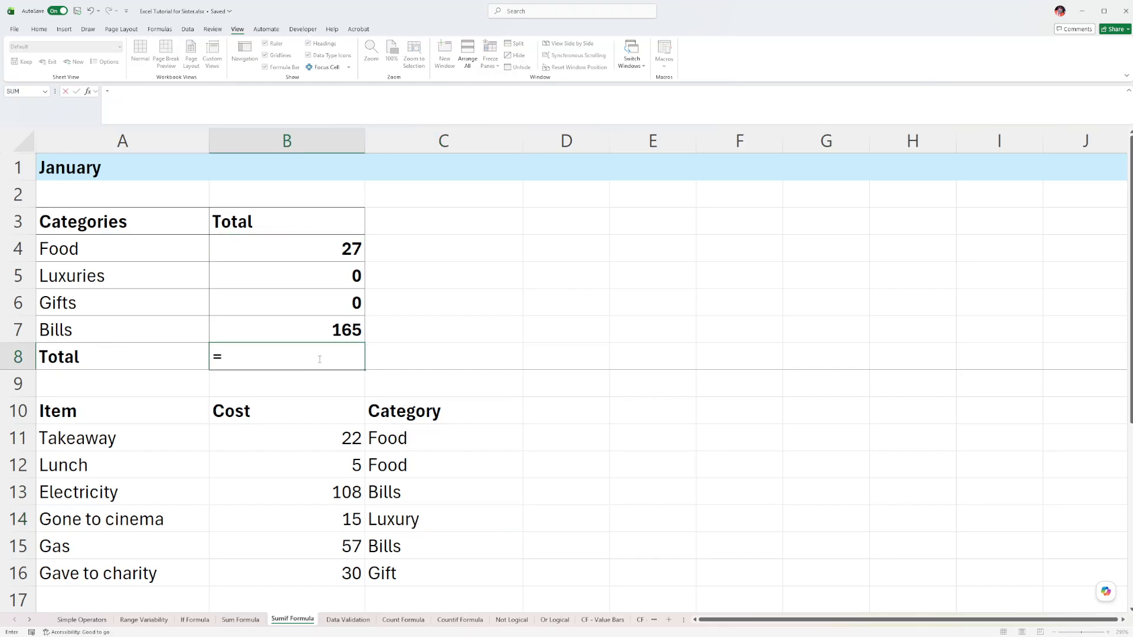
type("sum(")
left_click_drag(322, 247, 318, 323)
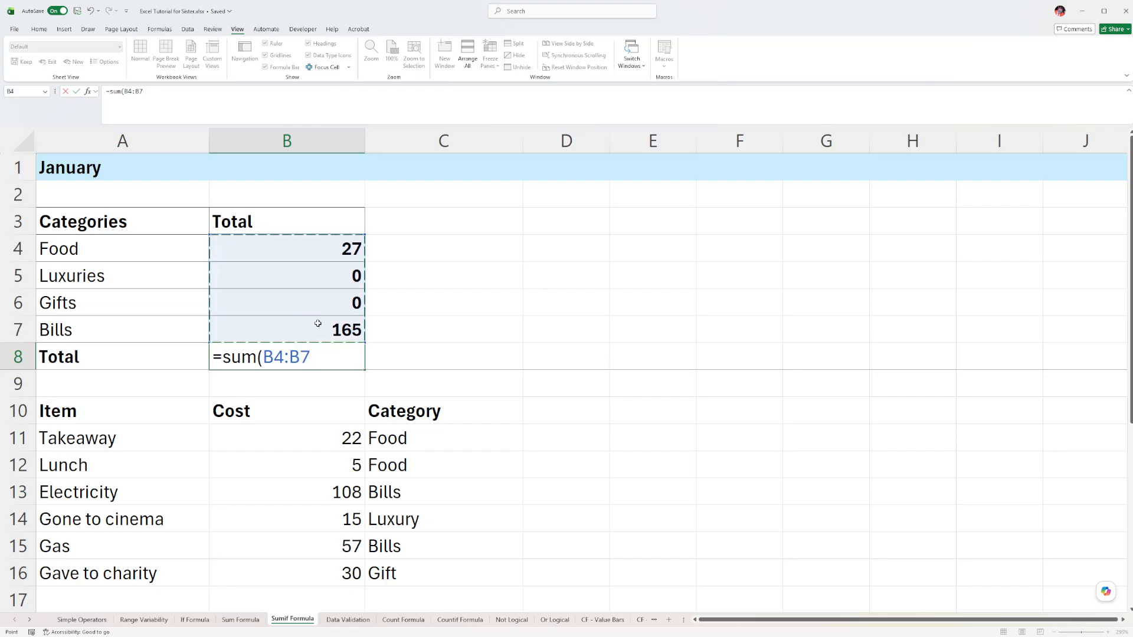
type(")")
key("F4")
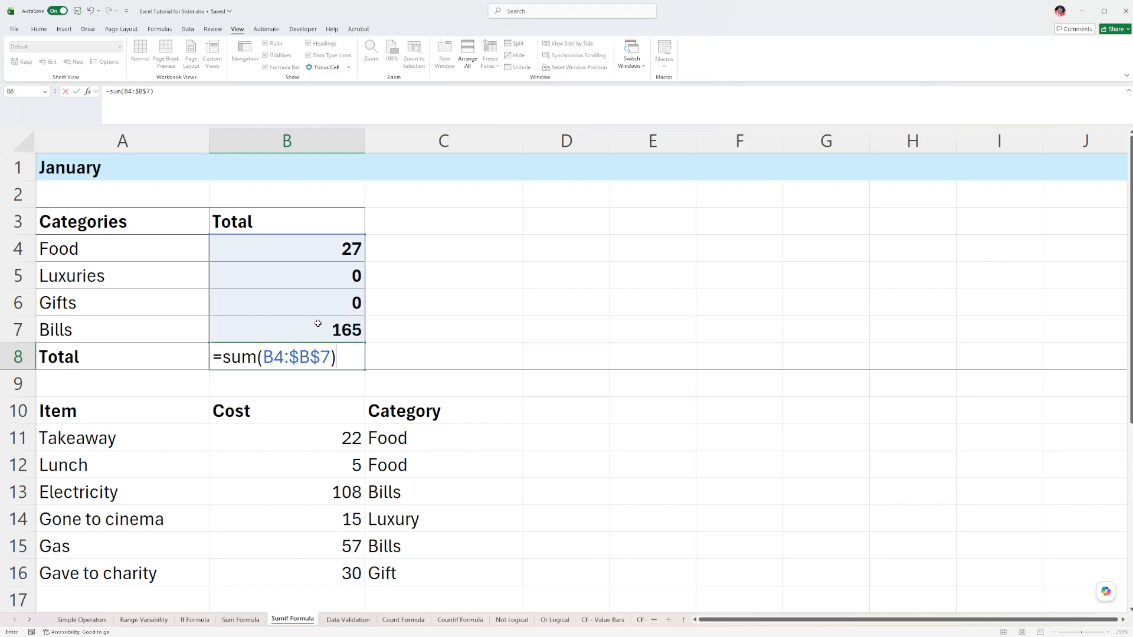
left_click(273, 357)
key("F4")
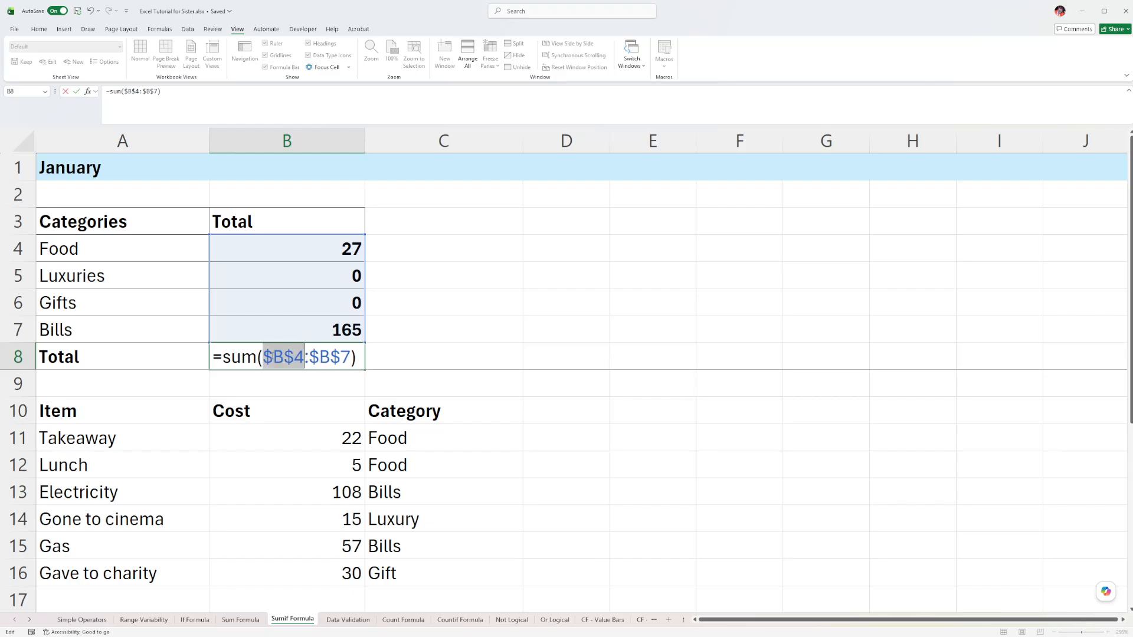
key("Return")
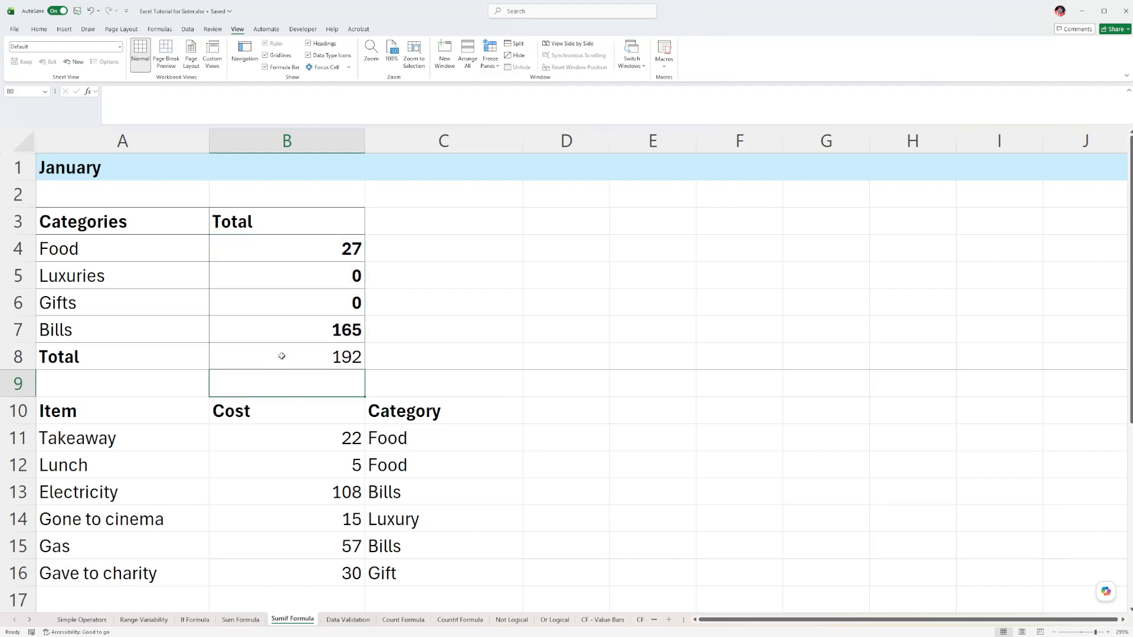
left_click(326, 349)
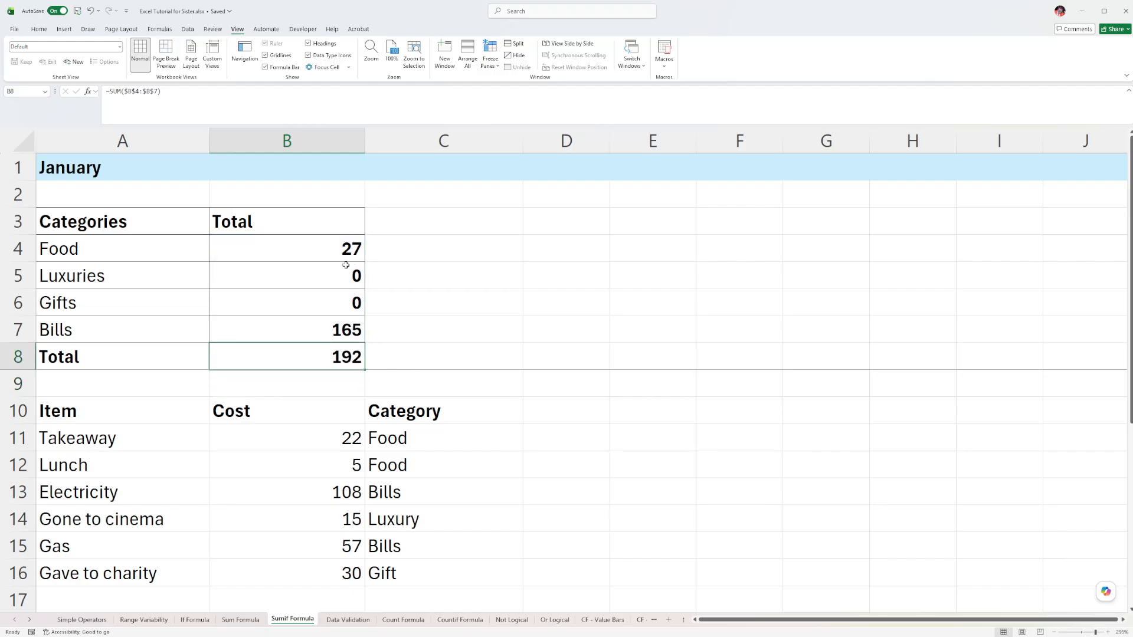
Check the Luxuries and Gifts totals in B5:B6 against the category entered for the cinema expense in C14
left_click_drag(346, 264, 345, 296)
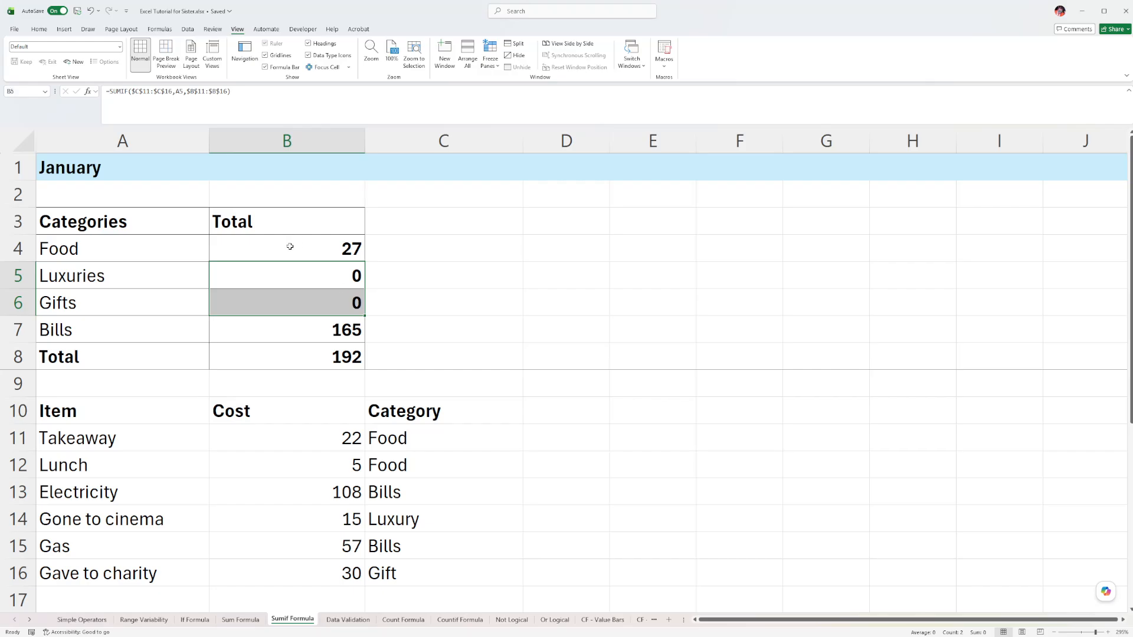
left_click(394, 517)
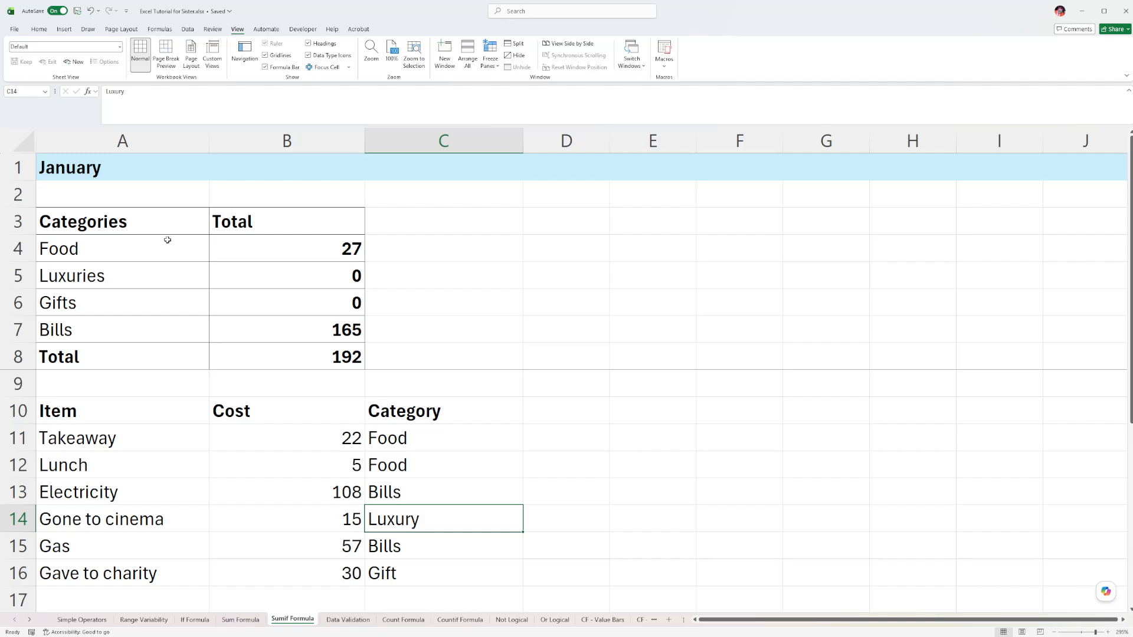
key("alt+Tab")
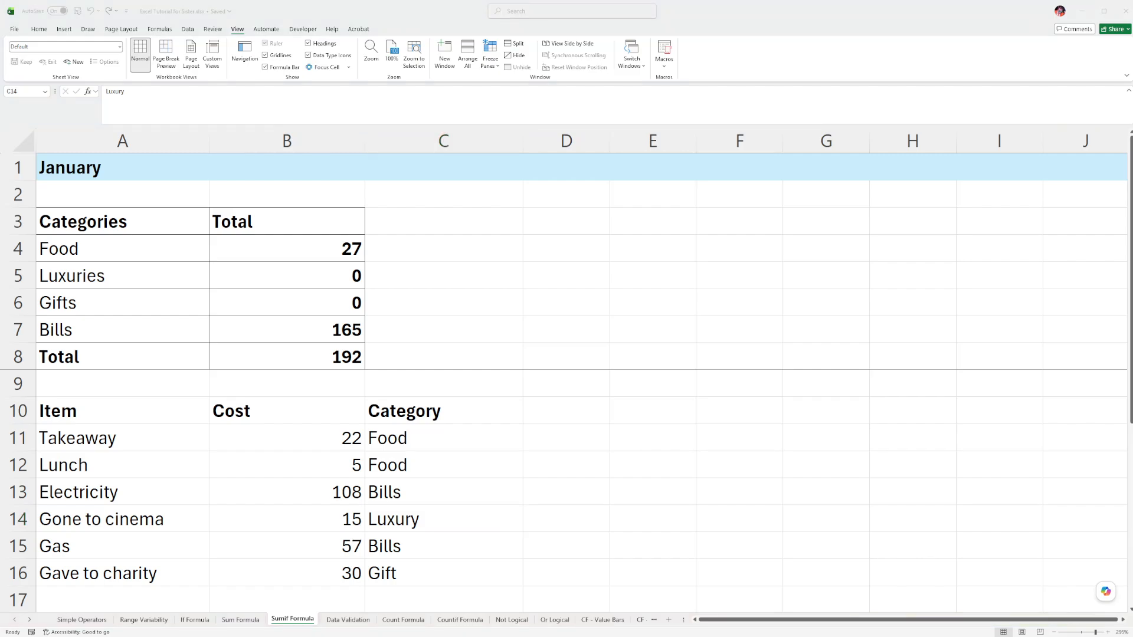